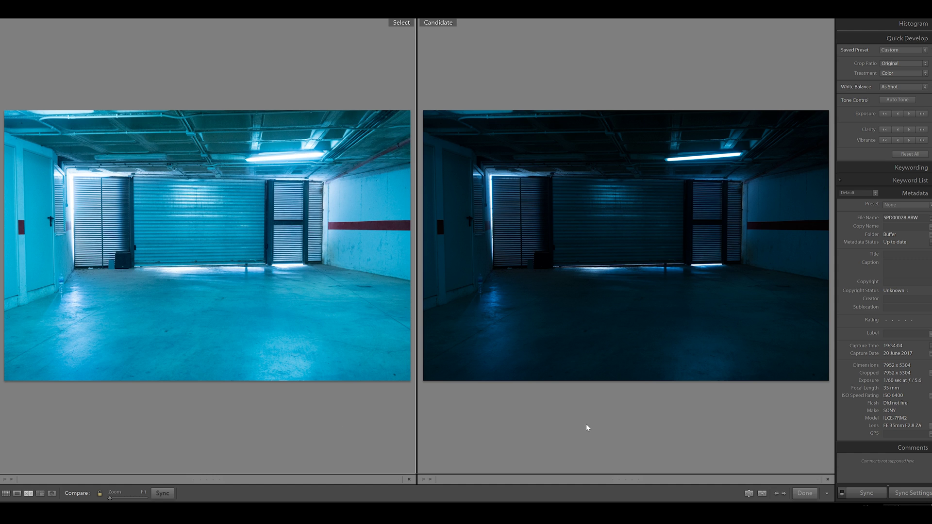
# - Flip the Candidate back and forth between the ISO 6400 and ISO 640 garage shots
pyautogui.press('Right')
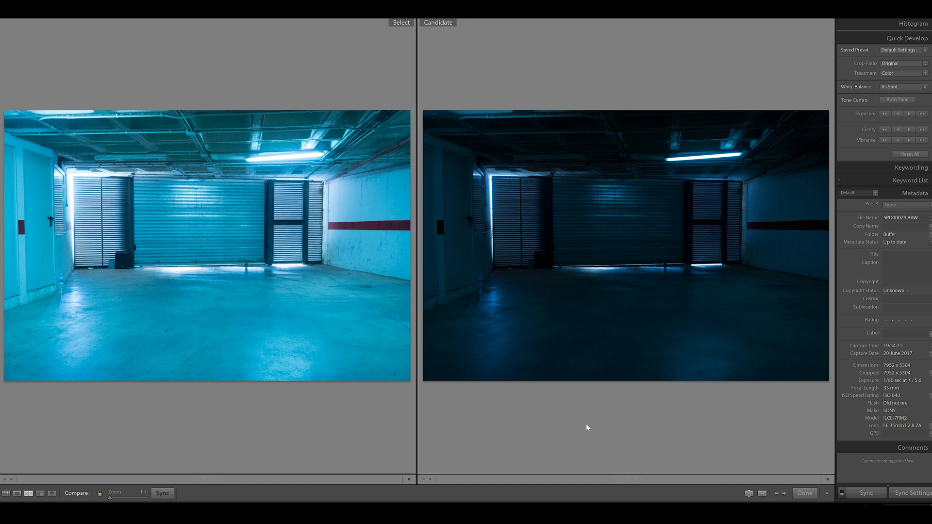
pyautogui.press('Left')
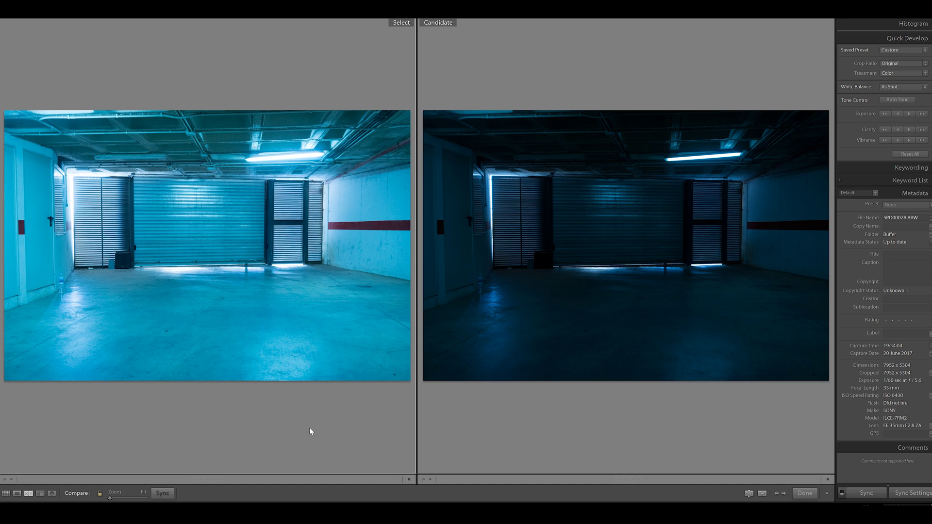
pyautogui.press('Right')
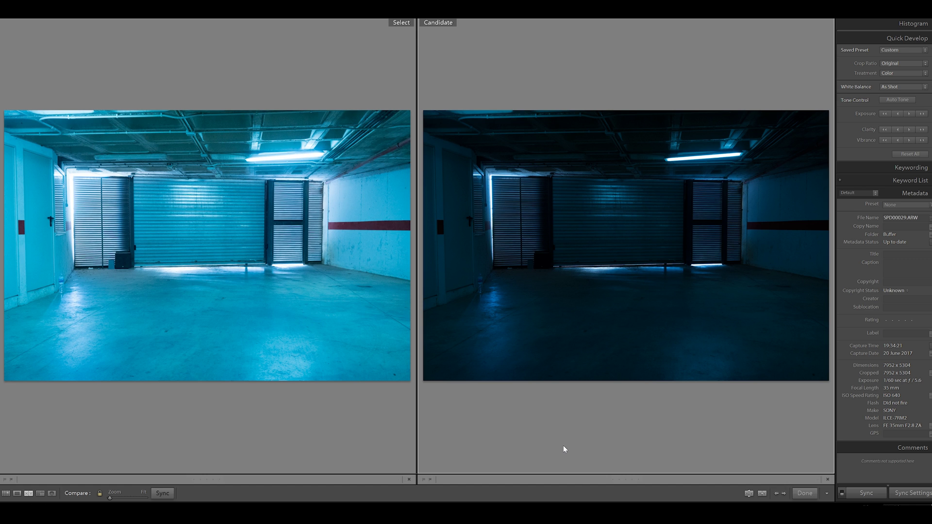
pyautogui.press('Left')
pyautogui.press('Right')
# - Select the dark second garage photo and raise its exposure to +3
pyautogui.click(6, 494)
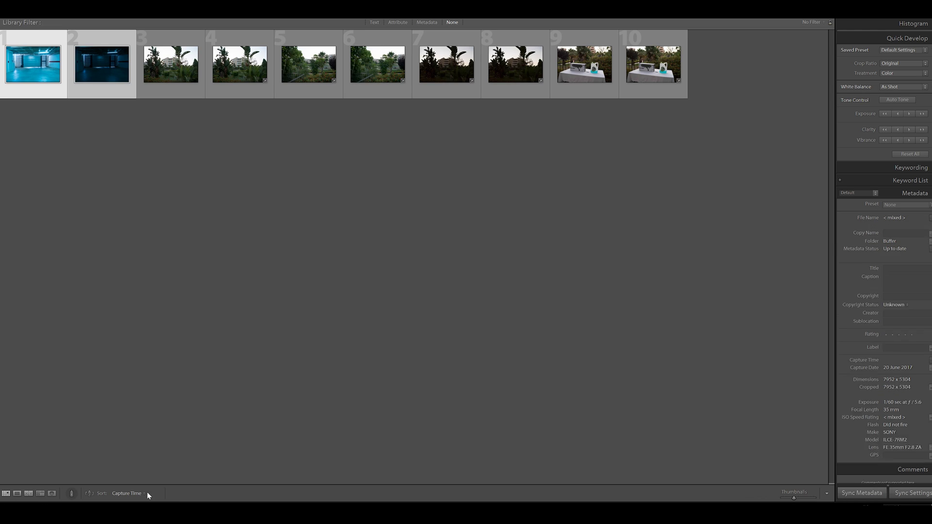
pyautogui.click(142, 144)
pyautogui.click(108, 72)
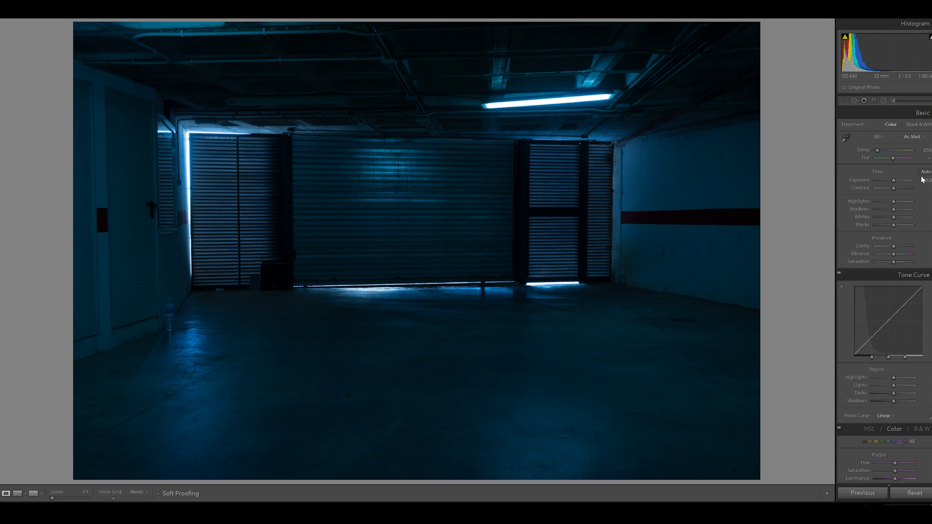
pyautogui.click(929, 181)
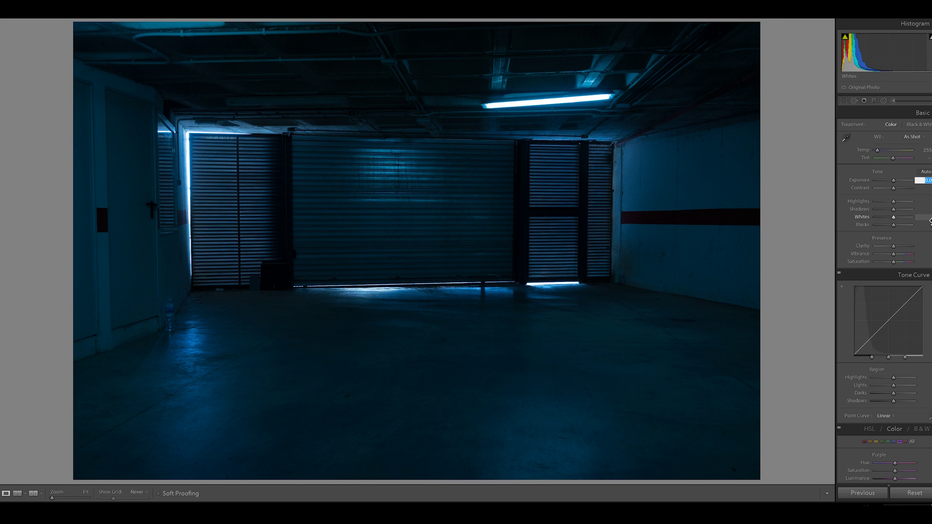
pyautogui.write('3')
pyautogui.press('Return')
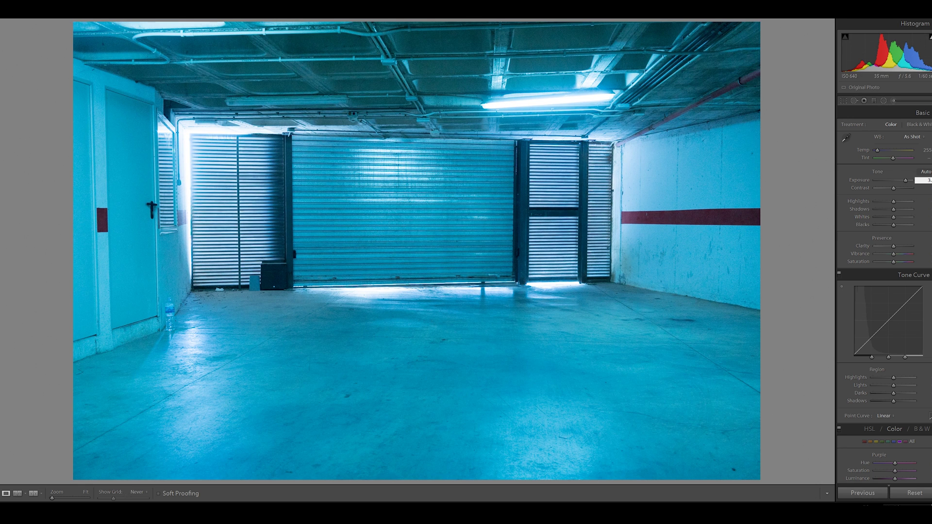
# - Back in the grid, select both garage photos together
pyautogui.press('Right')
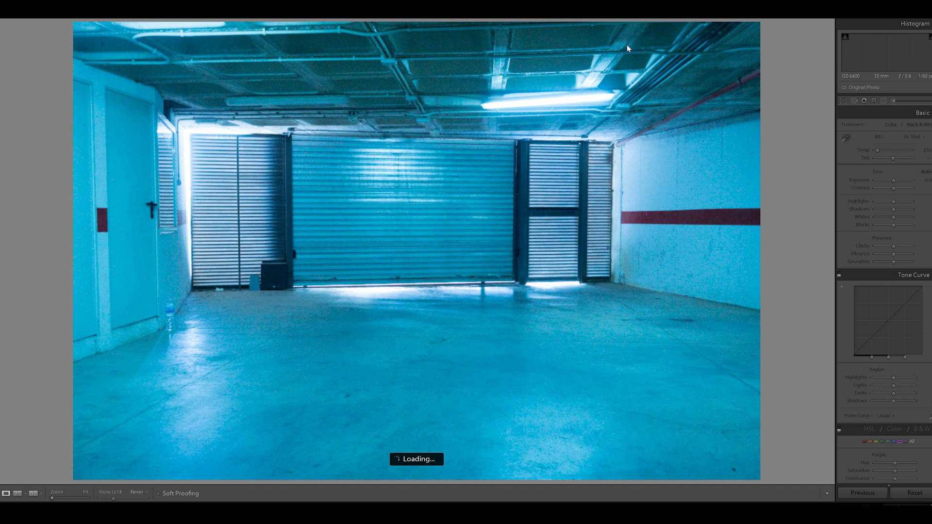
pyautogui.press('g')
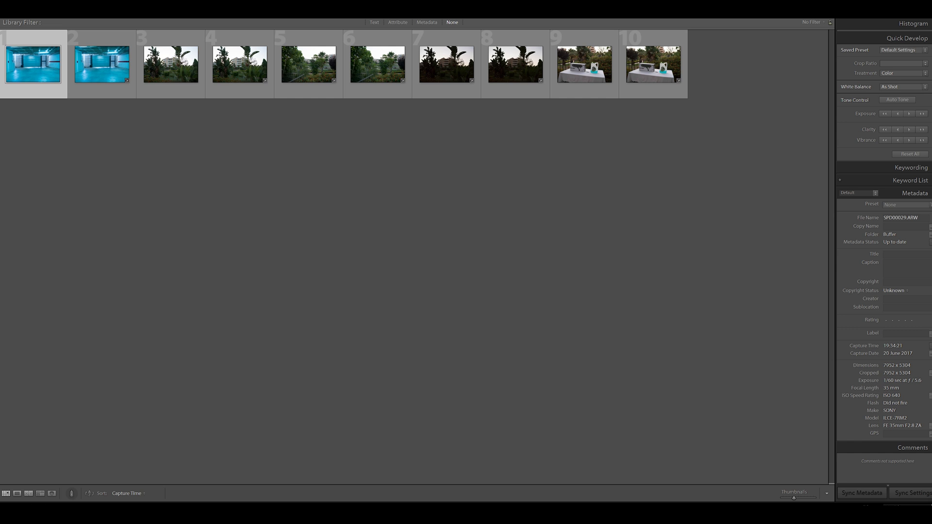
pyautogui.hotkey('shift', 'Right')
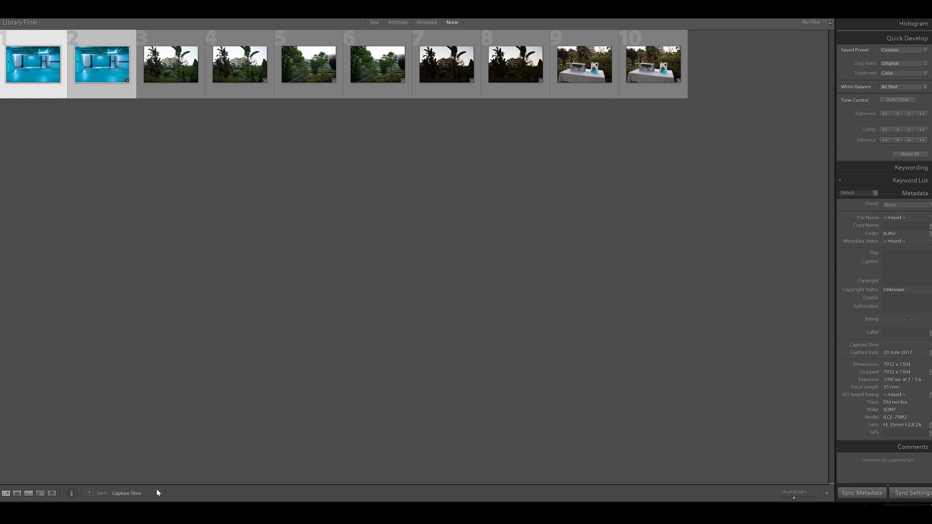
# - Compare the garage pair at 1:1, checking the floor area against the brightened ISO 640 candidate
pyautogui.click(29, 493)
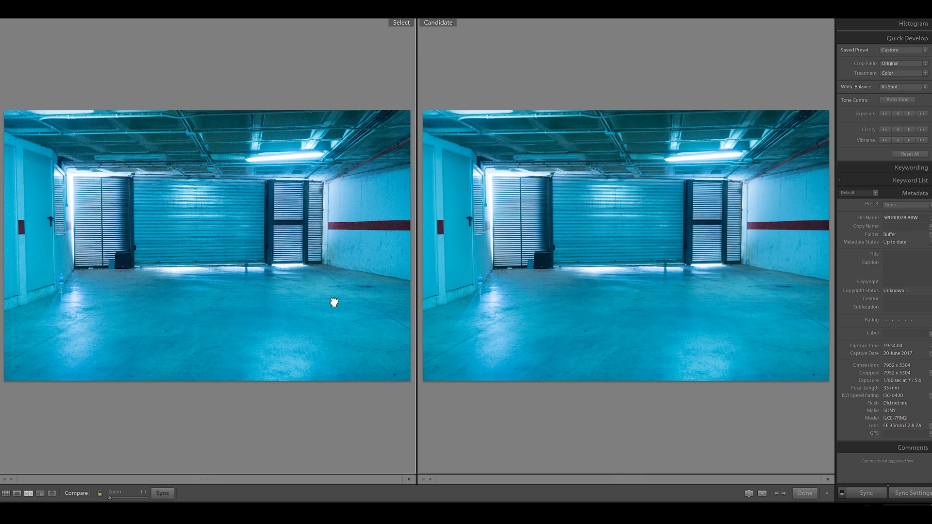
pyautogui.click(383, 299)
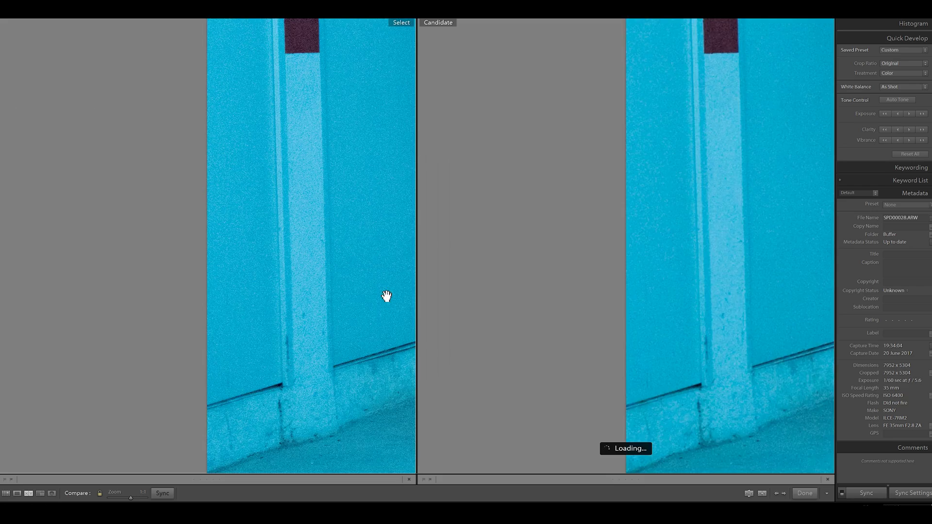
pyautogui.moveTo(371, 312); pyautogui.dragTo(10, 303)
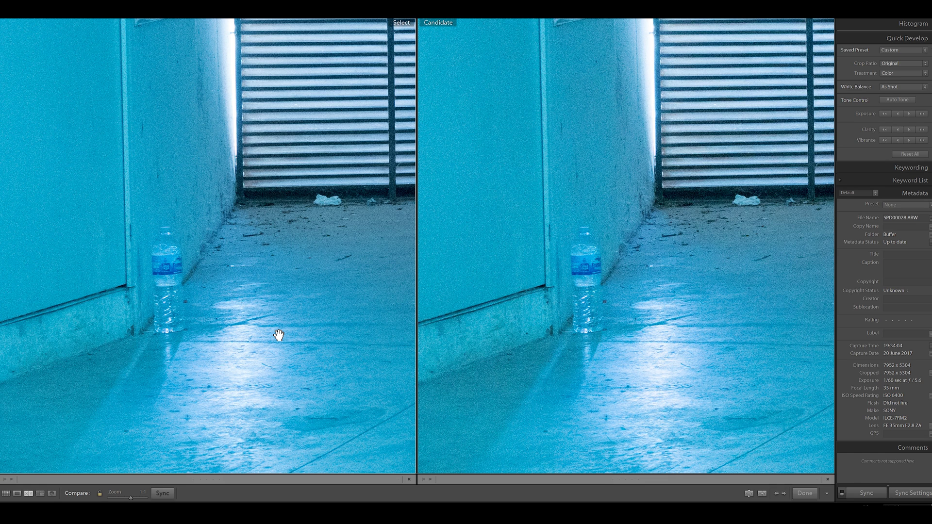
pyautogui.press('Right')
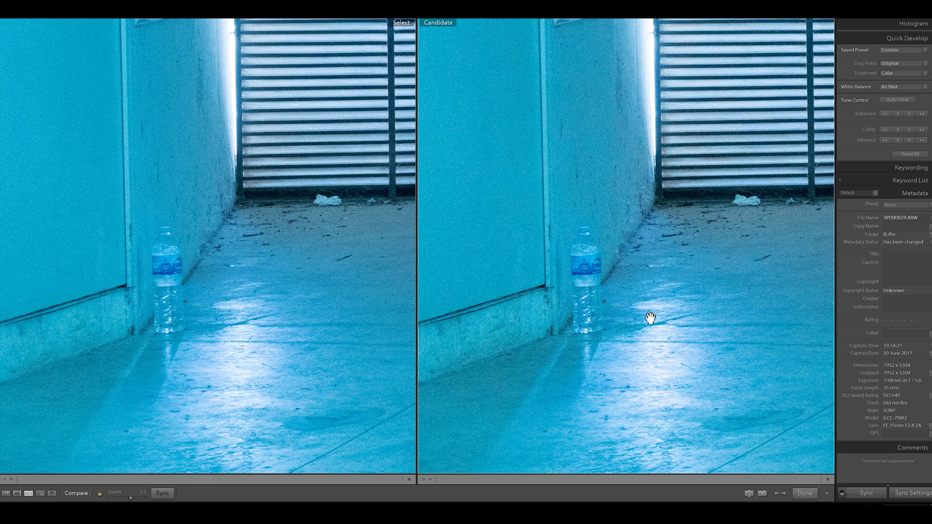
pyautogui.moveTo(299, 275); pyautogui.dragTo(214, 395)
# - Zoom closer and inspect the shutter gate, louvred door, red-striped wall and ceiling pipes
pyautogui.click(246, 333)
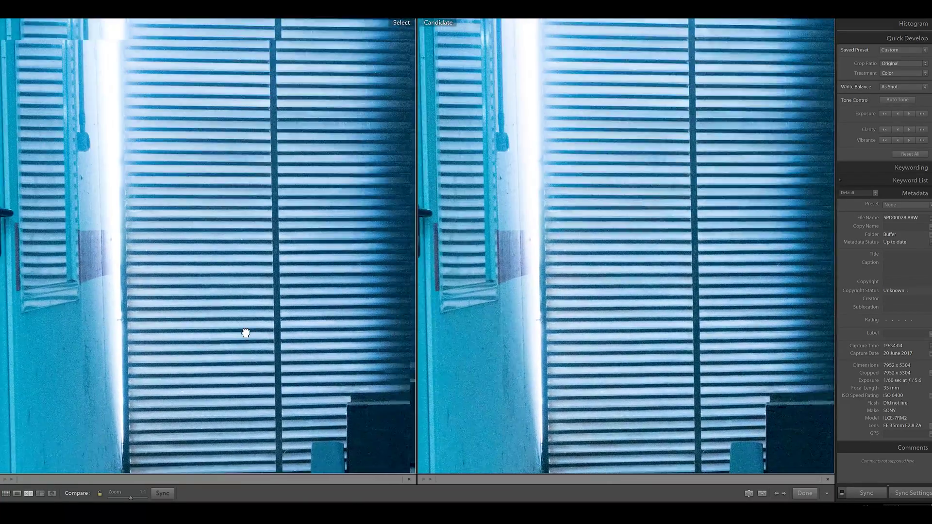
pyautogui.moveTo(246, 333); pyautogui.dragTo(225, 267)
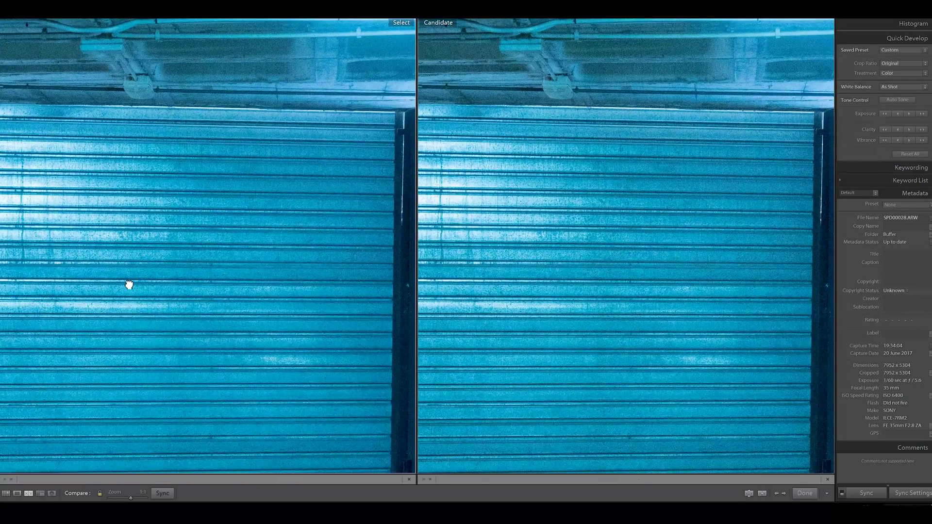
pyautogui.moveTo(298, 327); pyautogui.dragTo(56, 175)
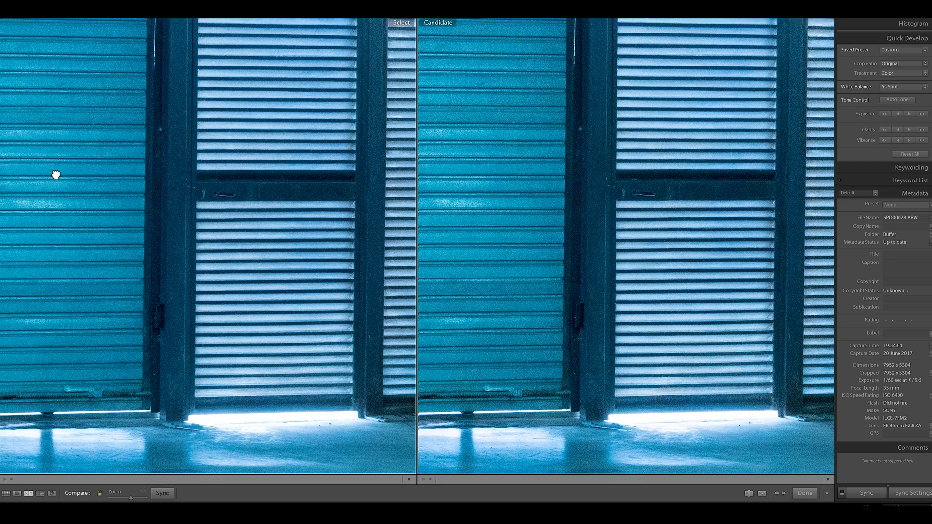
pyautogui.moveTo(57, 175); pyautogui.dragTo(86, 125)
pyautogui.moveTo(291, 291); pyautogui.dragTo(166, 313)
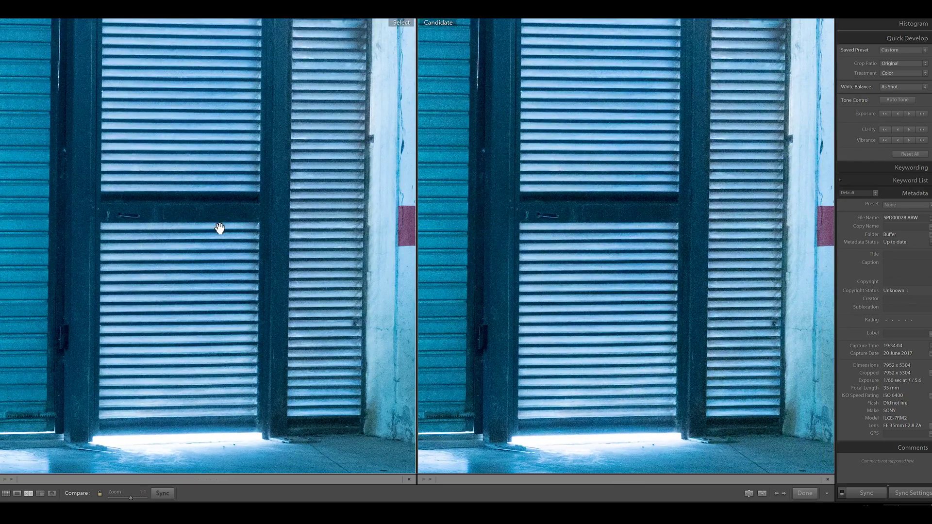
pyautogui.moveTo(228, 235); pyautogui.dragTo(118, 267)
pyautogui.moveTo(370, 280); pyautogui.dragTo(250, 433)
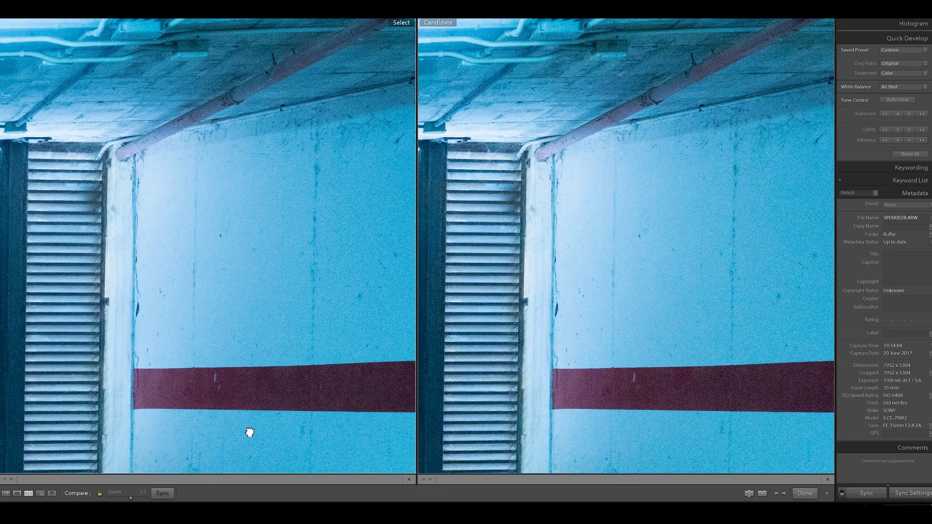
pyautogui.moveTo(320, 199); pyautogui.dragTo(147, 340)
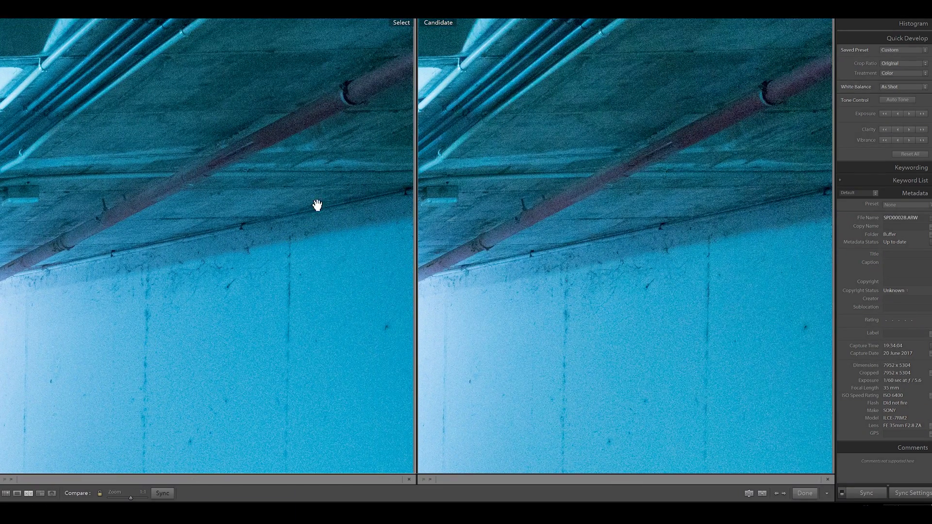
# - Inspect the wall, louvred doors and floor, then fit both photos back into their panes
pyautogui.moveTo(206, 349); pyautogui.dragTo(290, 160)
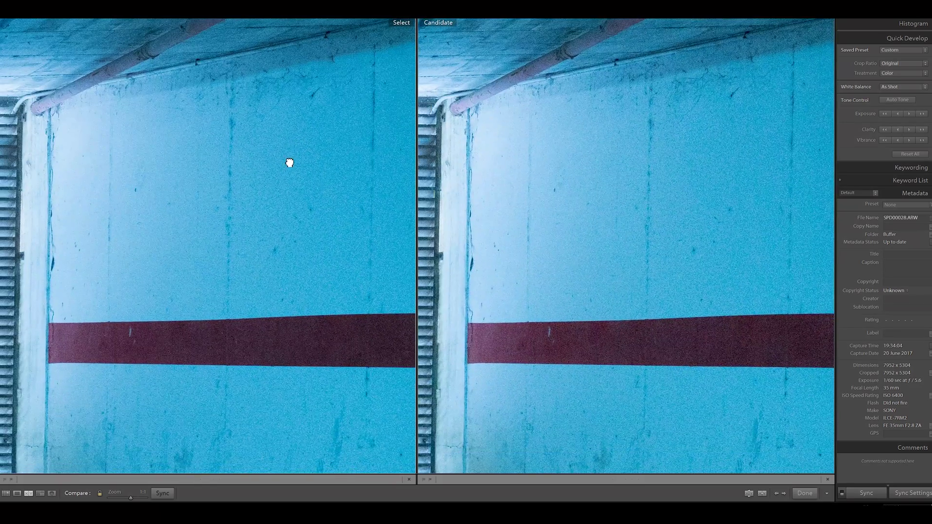
pyautogui.moveTo(247, 358); pyautogui.dragTo(252, 191)
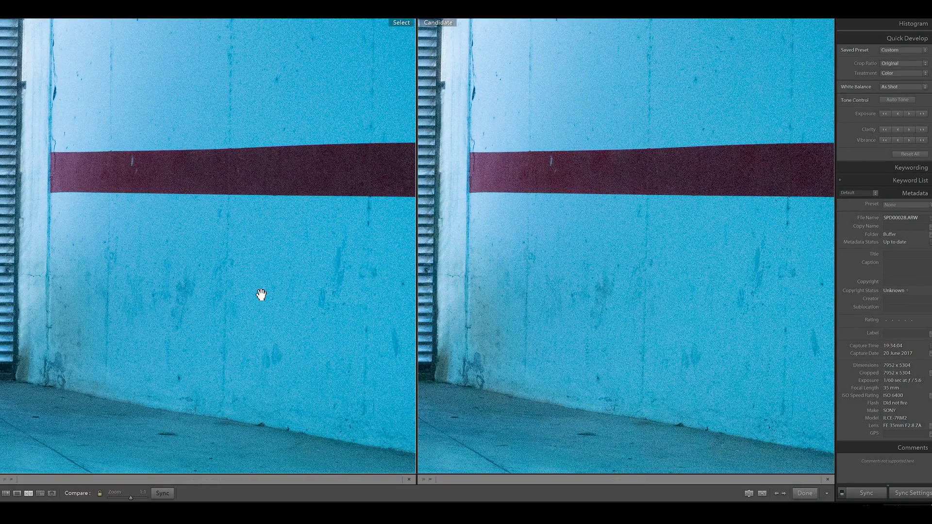
pyautogui.moveTo(261, 297); pyautogui.dragTo(144, 293)
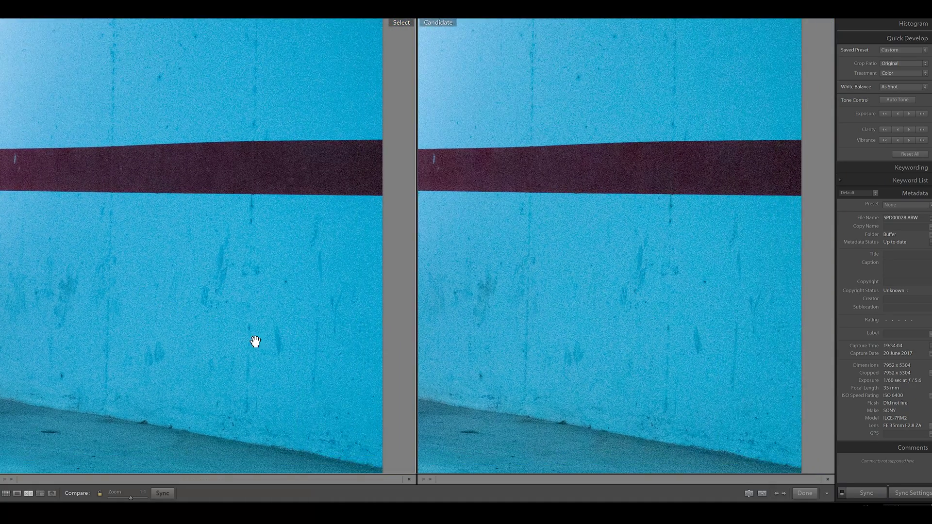
pyautogui.moveTo(274, 360); pyautogui.dragTo(288, 299)
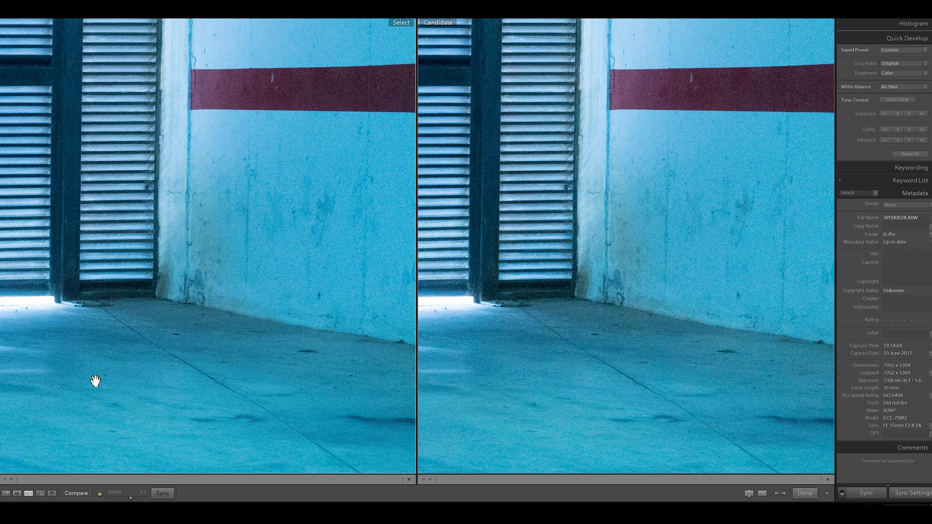
pyautogui.moveTo(88, 264); pyautogui.dragTo(306, 326)
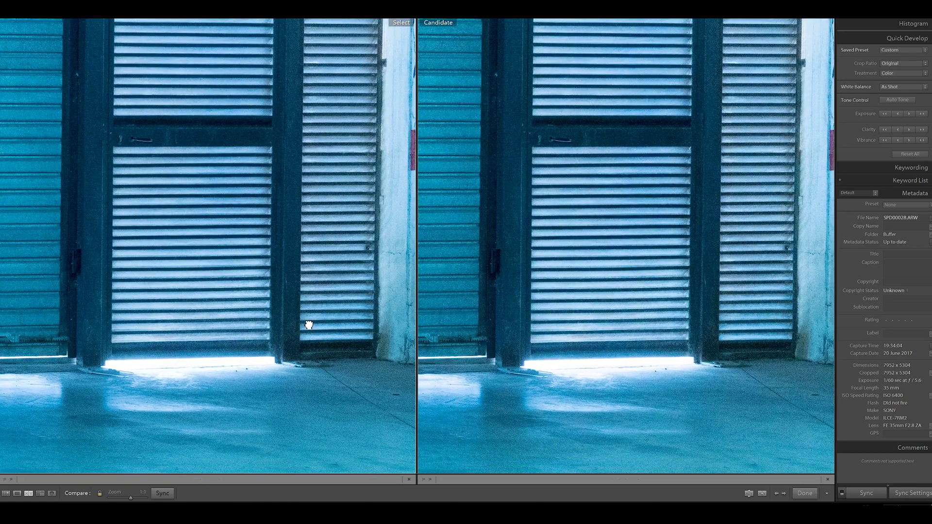
pyautogui.moveTo(119, 332); pyautogui.dragTo(347, 246)
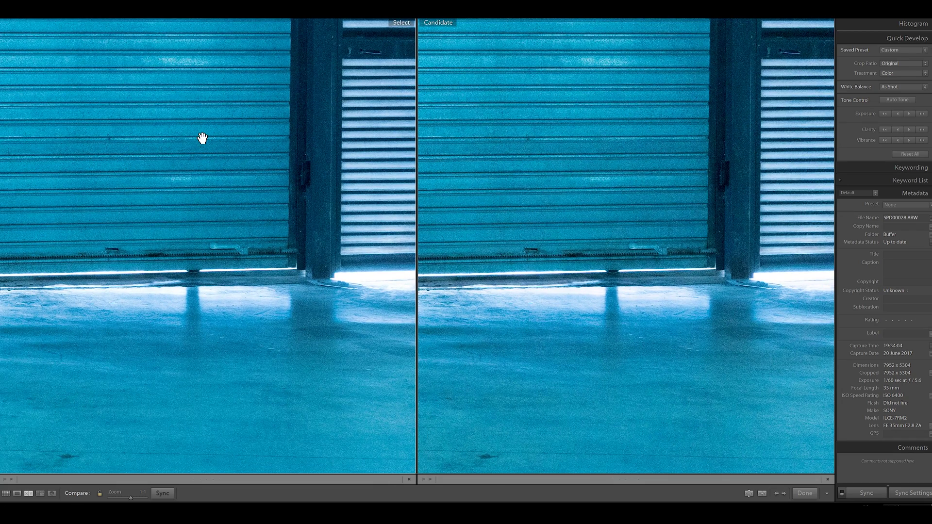
pyautogui.click(187, 219)
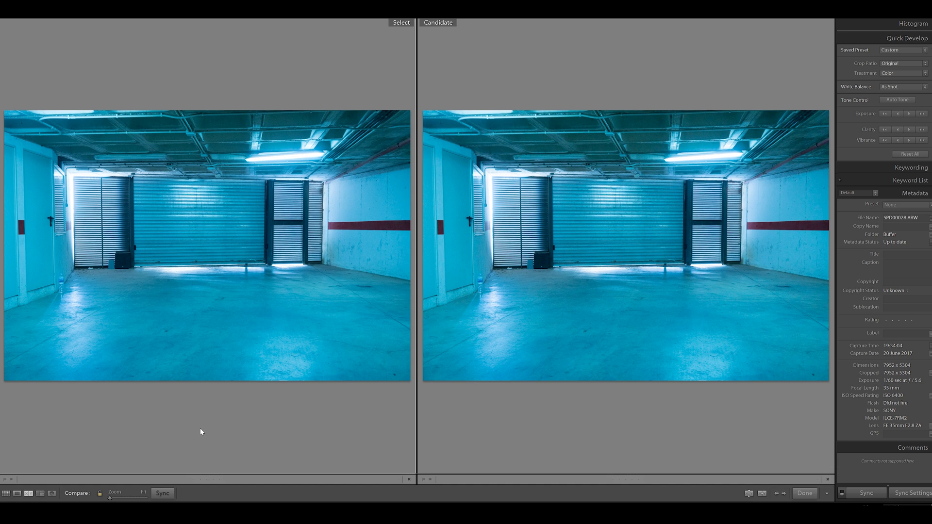
# - Compare garden photos 3 and 4 side by side with the ISO 100 photo active
pyautogui.click(6, 494)
pyautogui.click(170, 66)
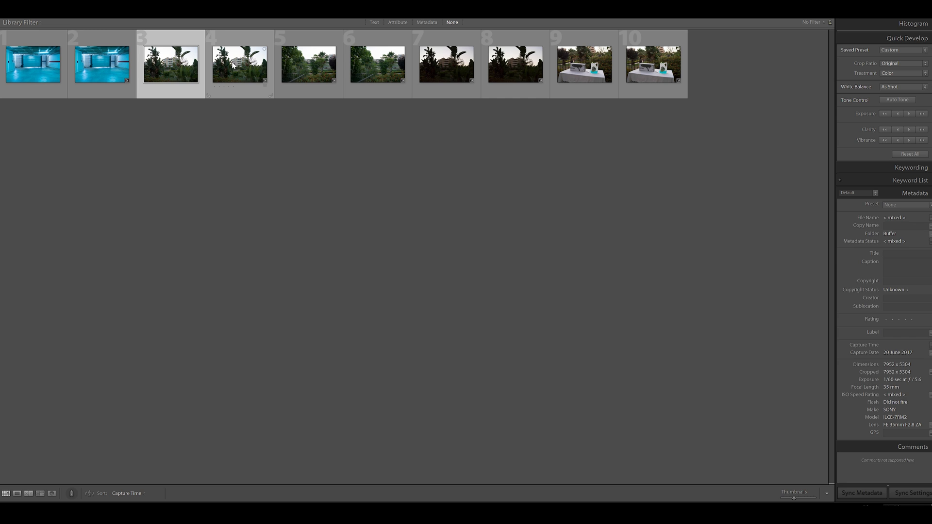
pyautogui.keyDown('shift'); pyautogui.click(240, 64); pyautogui.keyUp('shift')
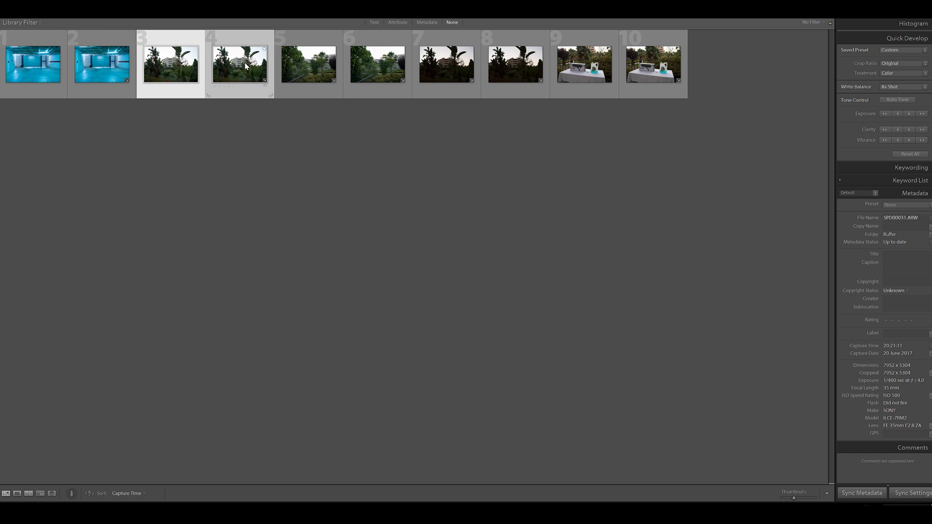
pyautogui.click(29, 494)
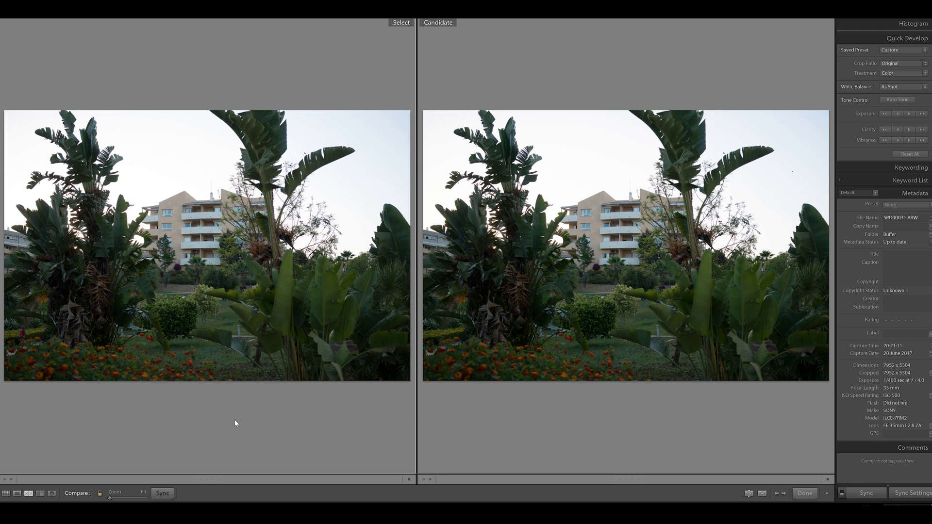
pyautogui.click(575, 424)
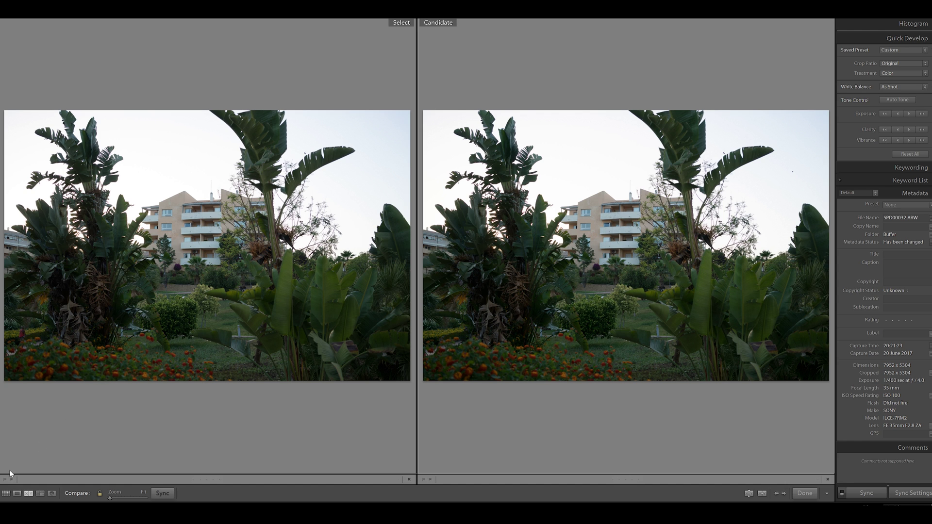
# - Reset photo 4's Develop settings, removing its +2.3 exposure boost
pyautogui.click(6, 494)
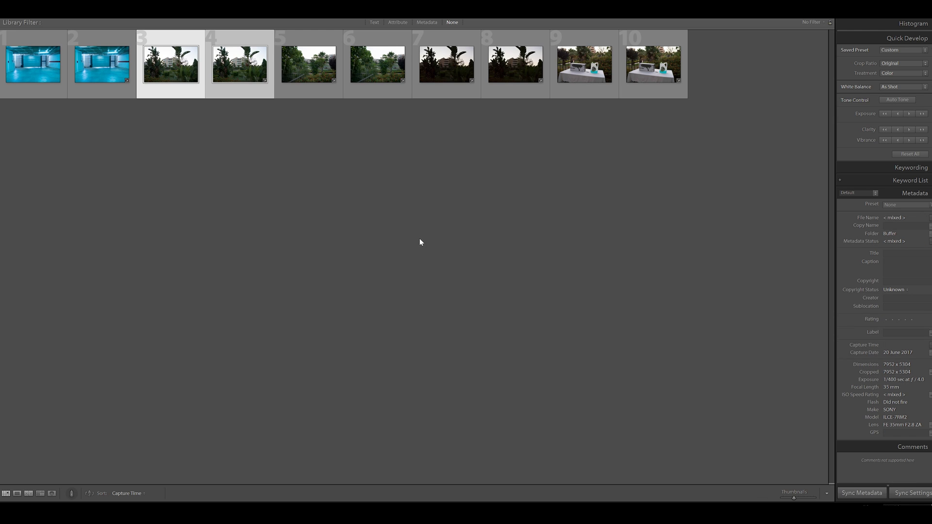
pyautogui.click(241, 63)
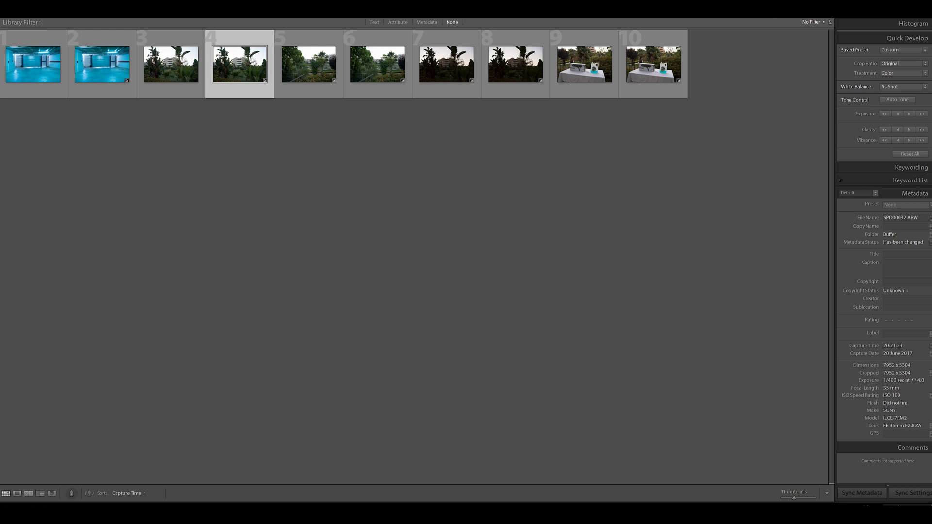
pyautogui.press('d')
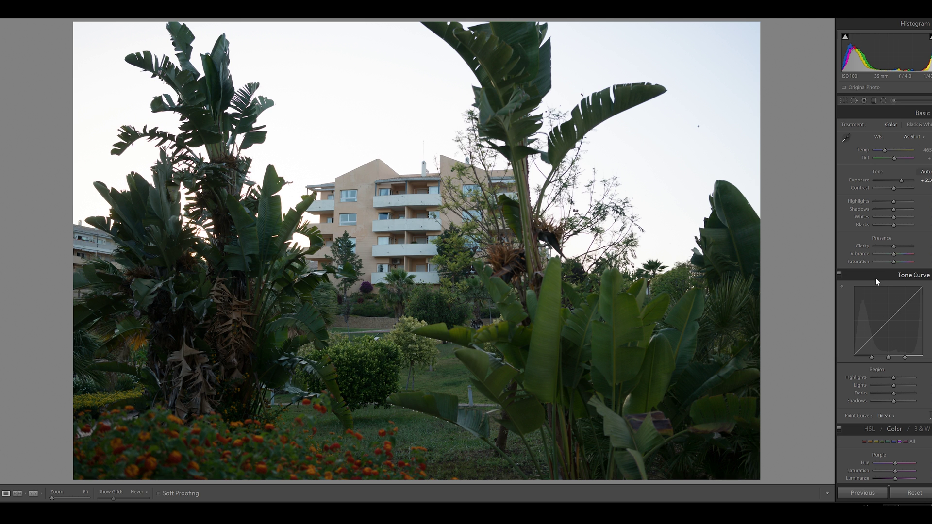
pyautogui.click(915, 493)
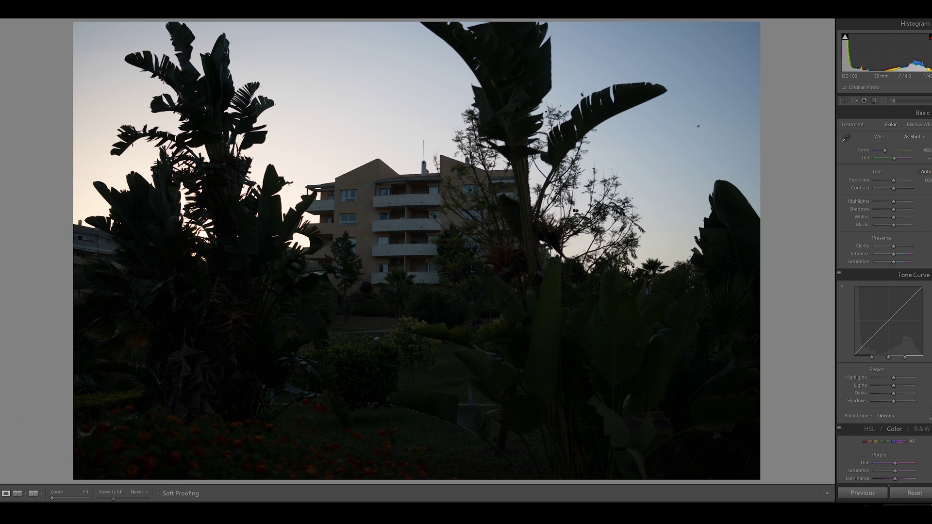
# - Put garden photos 3 and 4 in Compare view and swap their positions
pyautogui.press('g')
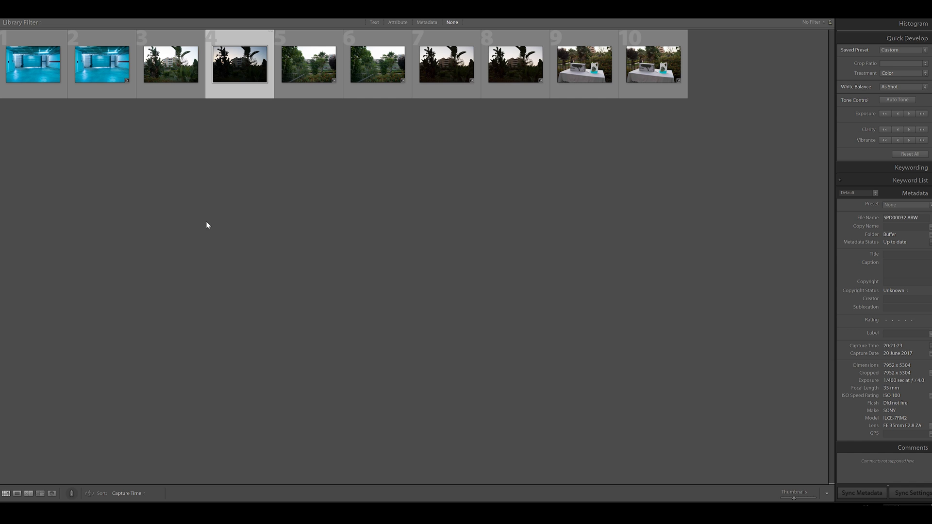
pyautogui.keyDown('shift'); pyautogui.click(167, 71); pyautogui.keyUp('shift')
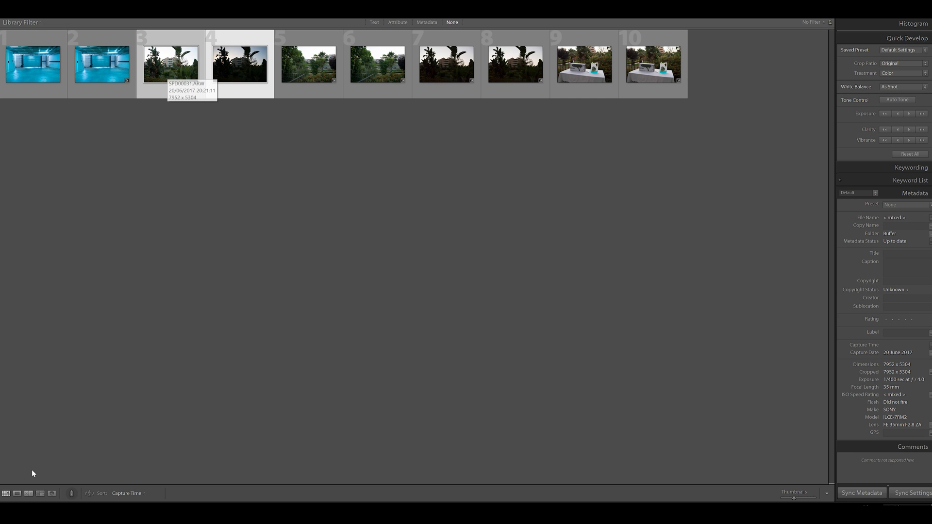
pyautogui.click(30, 491)
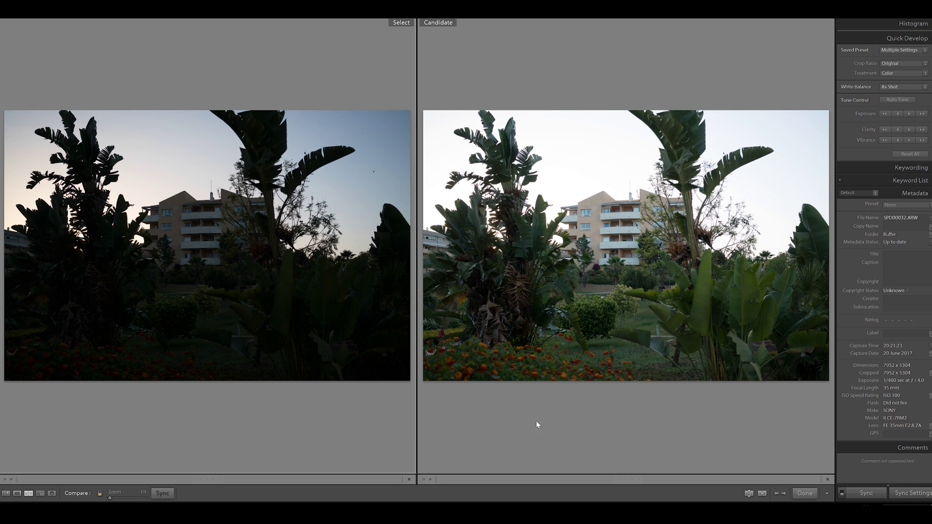
pyautogui.click(748, 494)
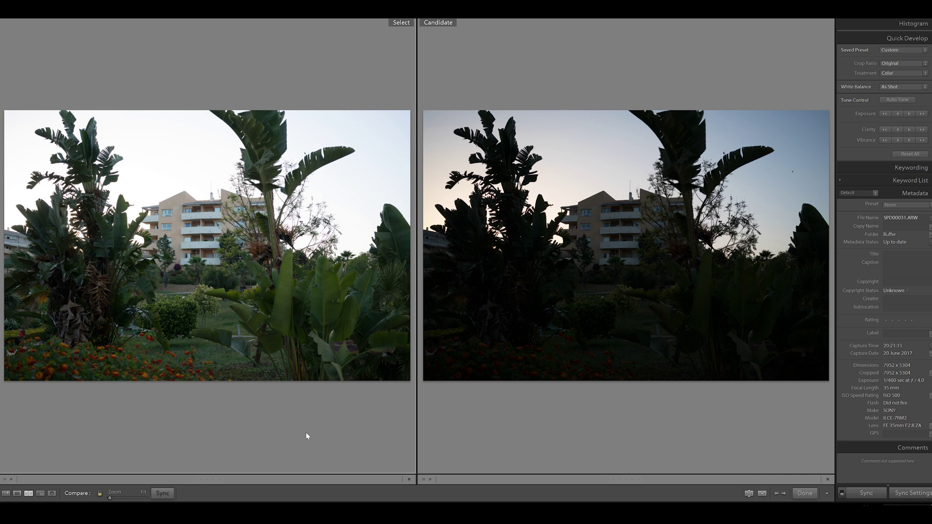
# - Make the dark ISO 100 photo active and raise its exposure with Quick Develop
pyautogui.click(550, 430)
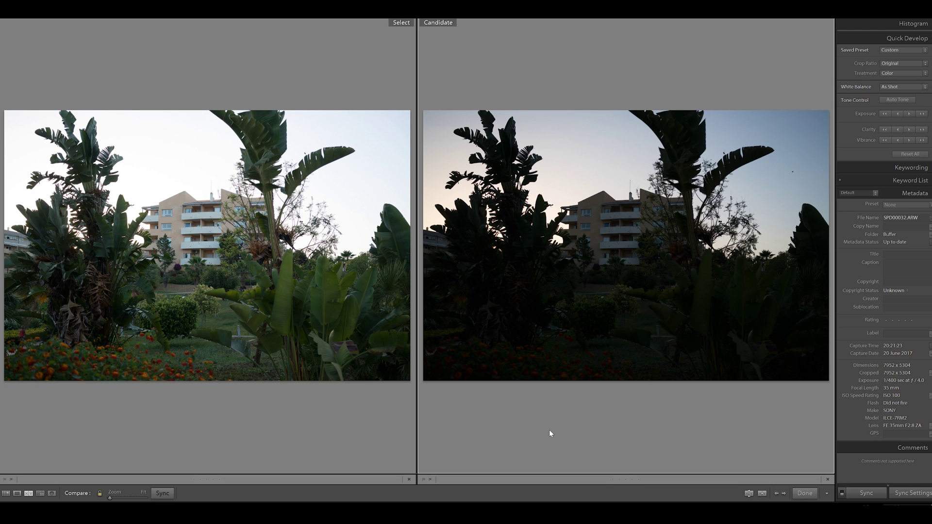
pyautogui.click(352, 450)
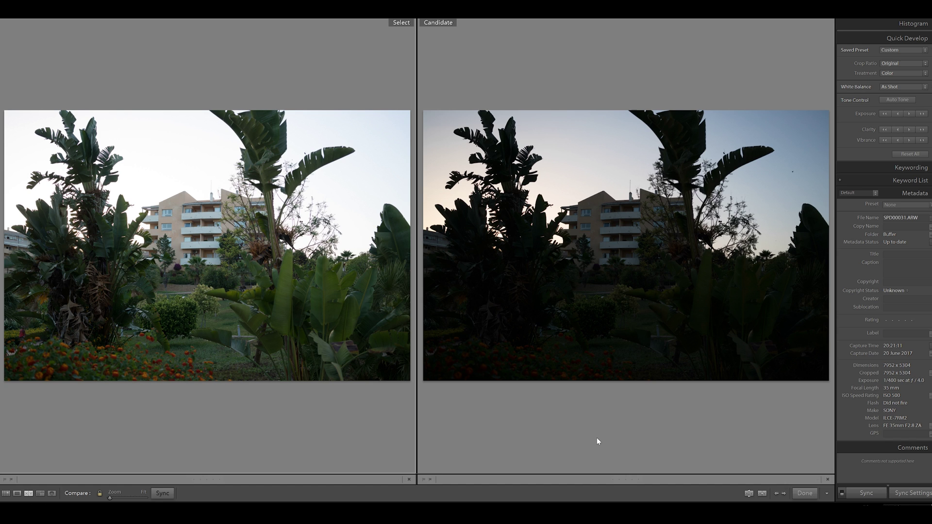
pyautogui.click(673, 438)
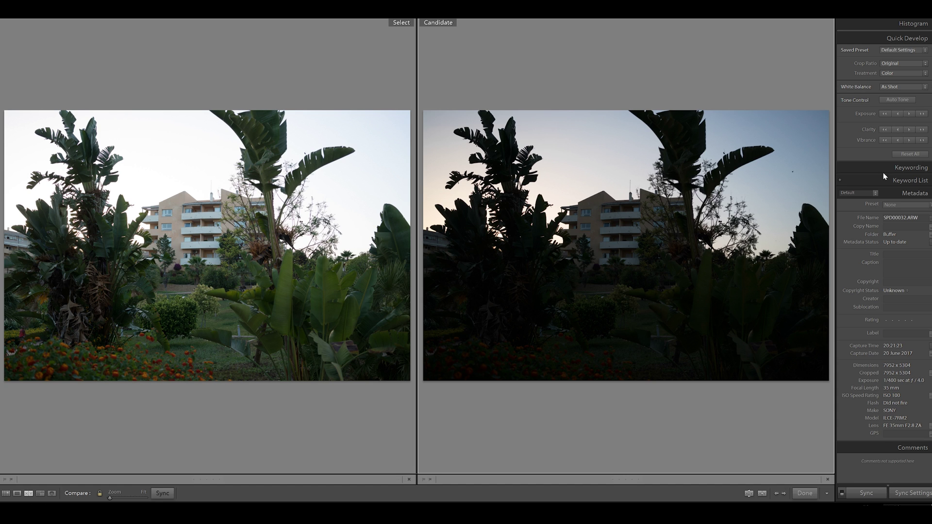
pyautogui.click(922, 114)
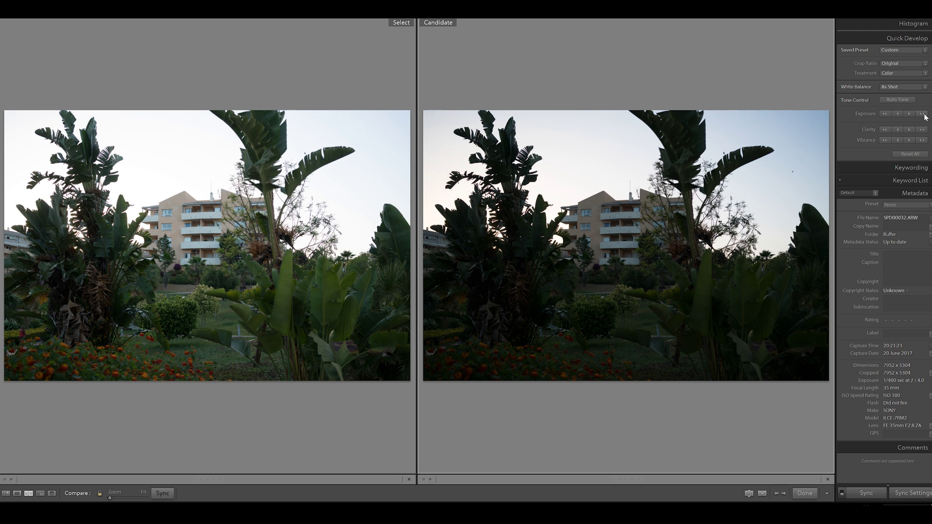
# - Raise the ISO 100 photo's exposure one more step, then make the ISO 500 photo active
pyautogui.click(924, 117)
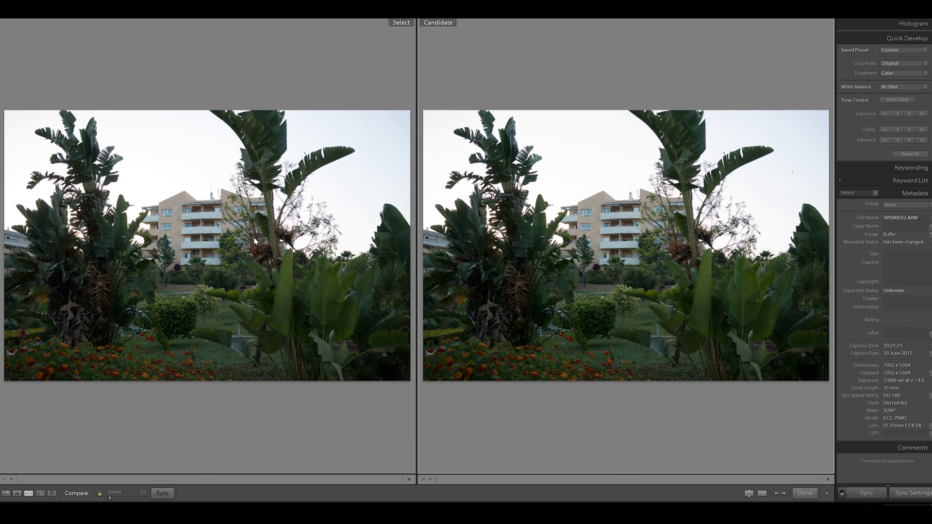
pyautogui.click(217, 226)
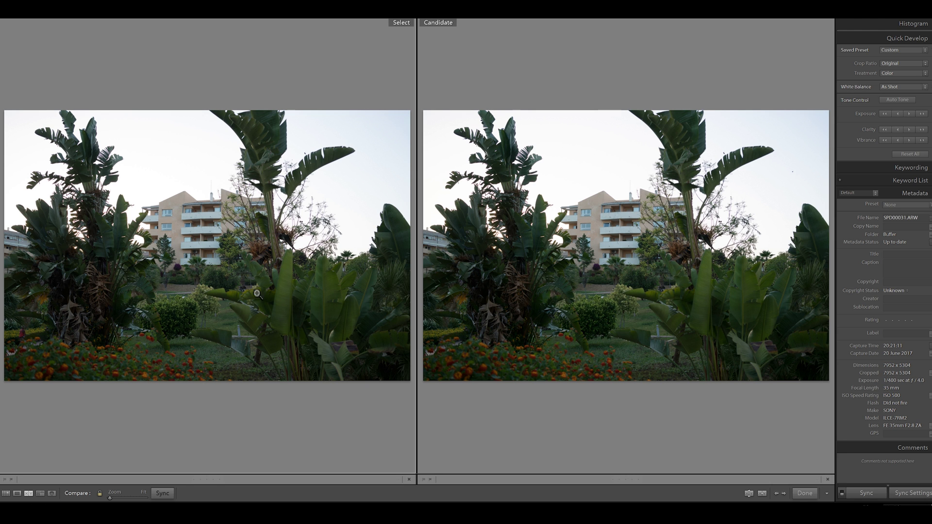
# - Zoom both garden photos to 1:1 and inspect the building, balconies, plants, roofline and sky
pyautogui.click(453, 351)
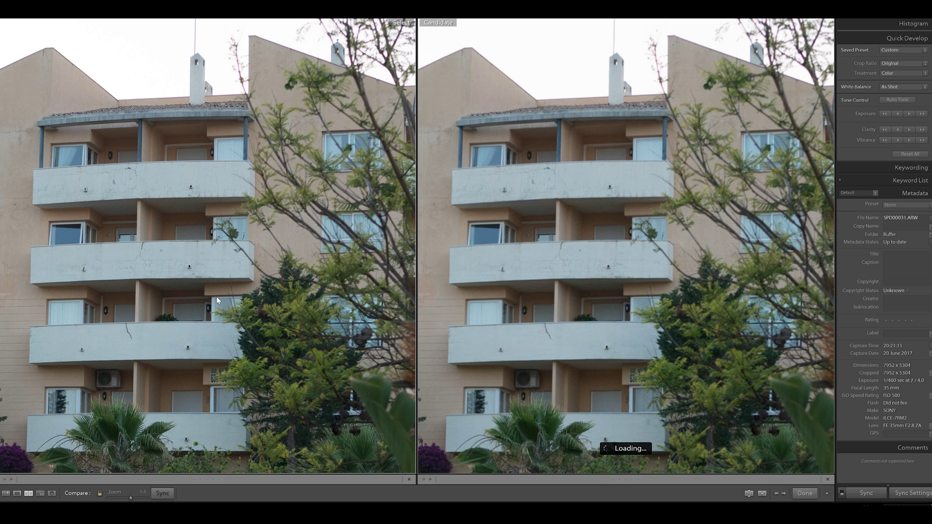
pyautogui.moveTo(208, 299); pyautogui.dragTo(249, 331)
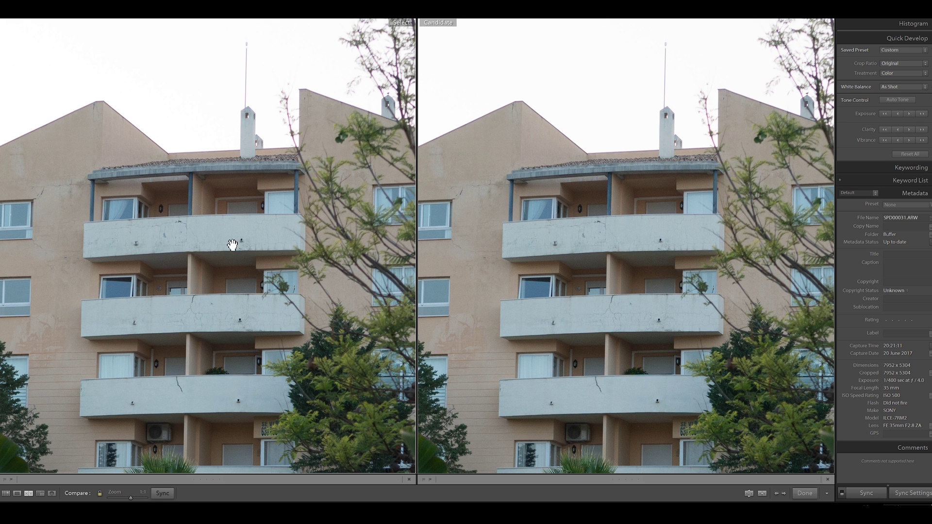
pyautogui.moveTo(241, 337); pyautogui.dragTo(196, 373)
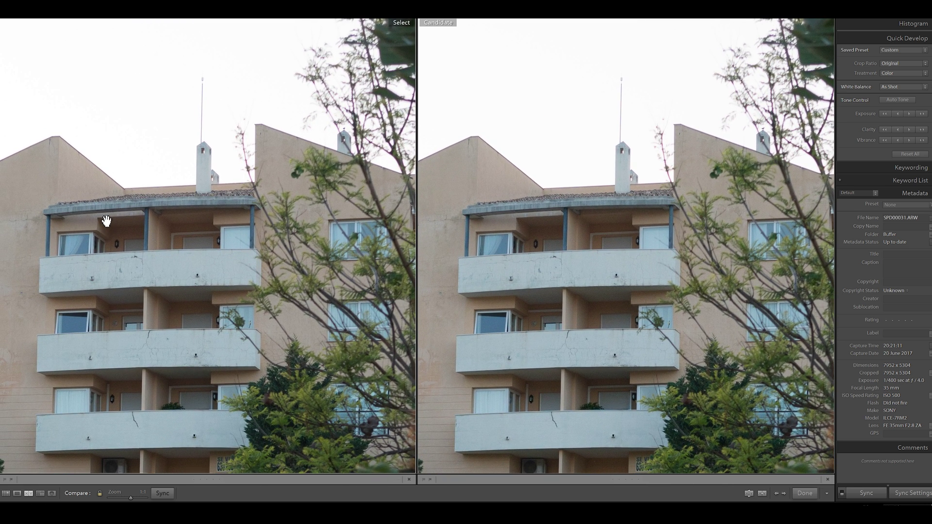
pyautogui.moveTo(104, 219); pyautogui.dragTo(297, 202)
pyautogui.moveTo(224, 336); pyautogui.dragTo(46, 276)
pyautogui.moveTo(313, 300); pyautogui.dragTo(118, 306)
pyautogui.moveTo(301, 261); pyautogui.dragTo(267, 413)
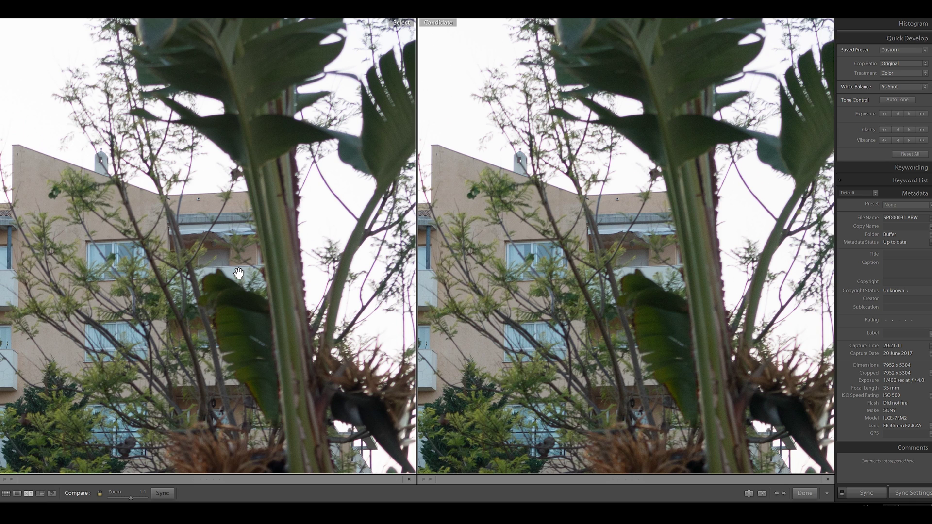
pyautogui.moveTo(159, 273); pyautogui.dragTo(311, 338)
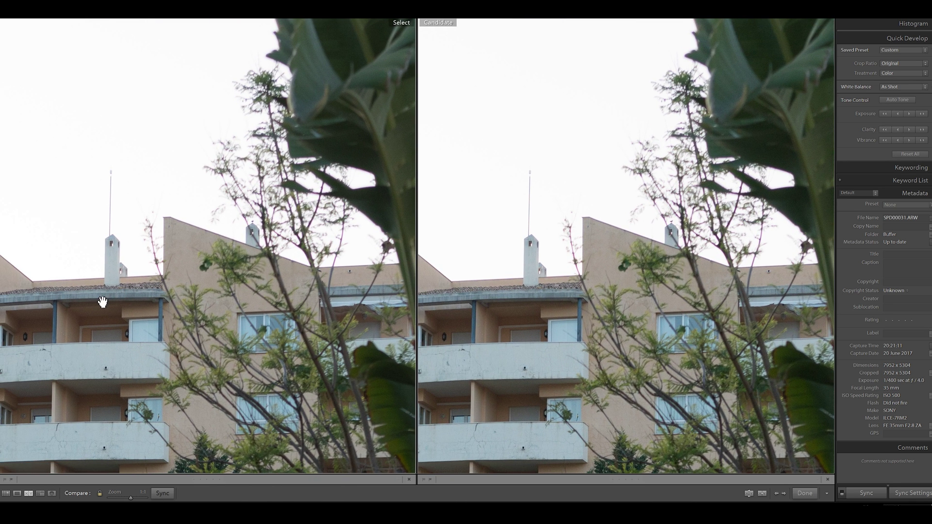
pyautogui.moveTo(92, 325); pyautogui.dragTo(252, 286)
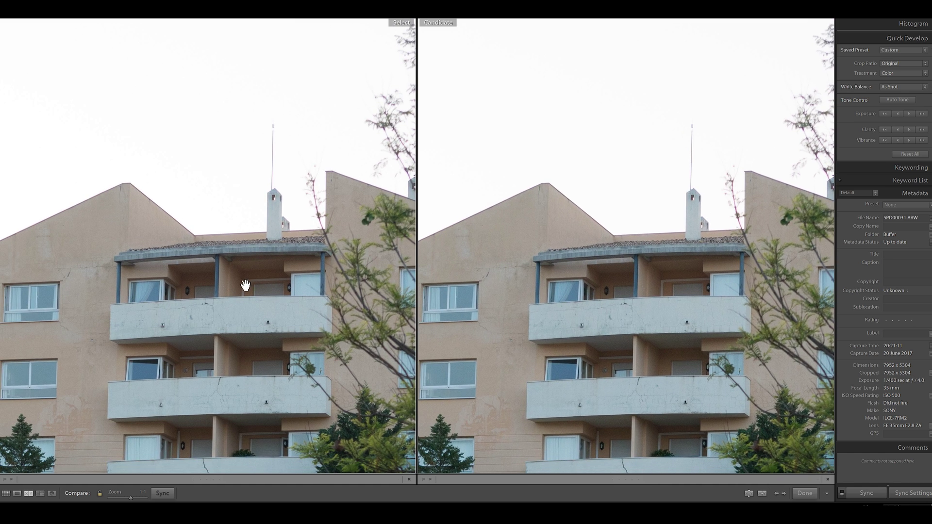
pyautogui.moveTo(175, 335); pyautogui.dragTo(277, 171)
pyautogui.moveTo(182, 291); pyautogui.dragTo(256, 209)
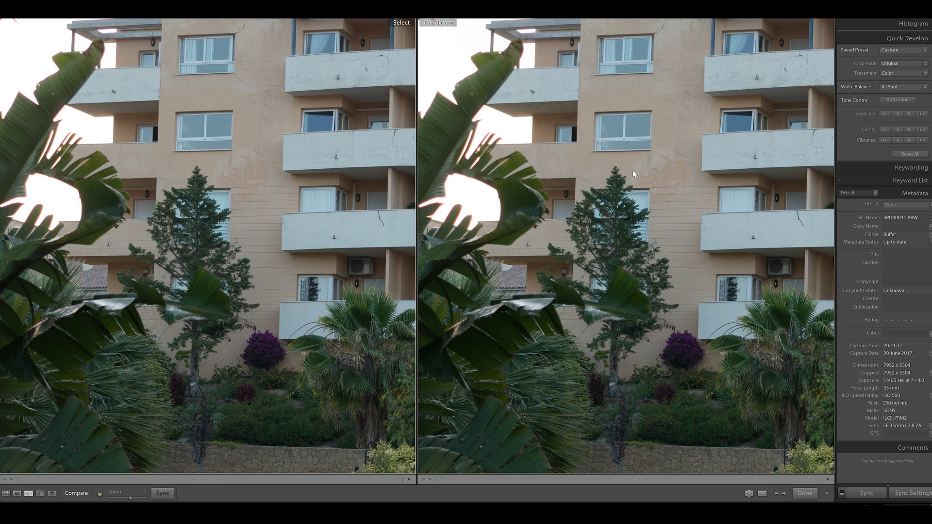
# - Select garden photos 5 and 6, compare them, and fit each whole photo to its pane
pyautogui.click(6, 493)
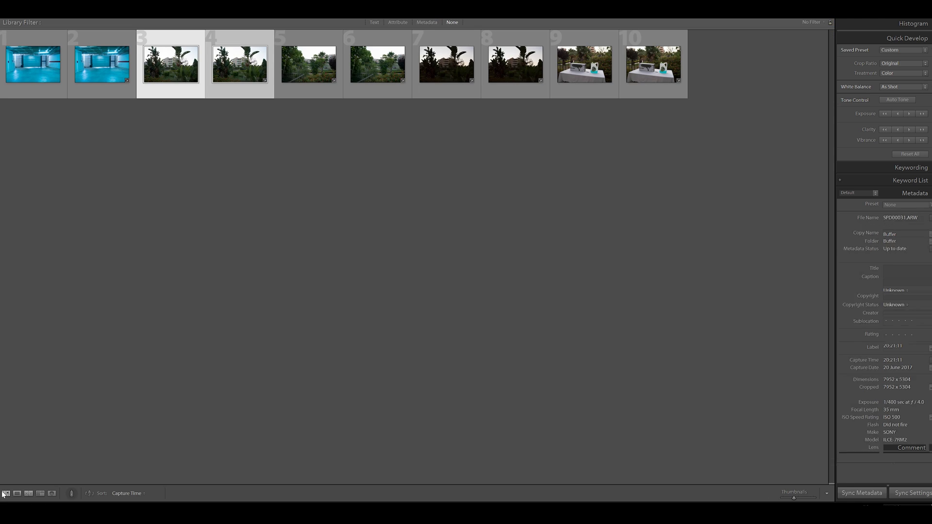
pyautogui.click(365, 178)
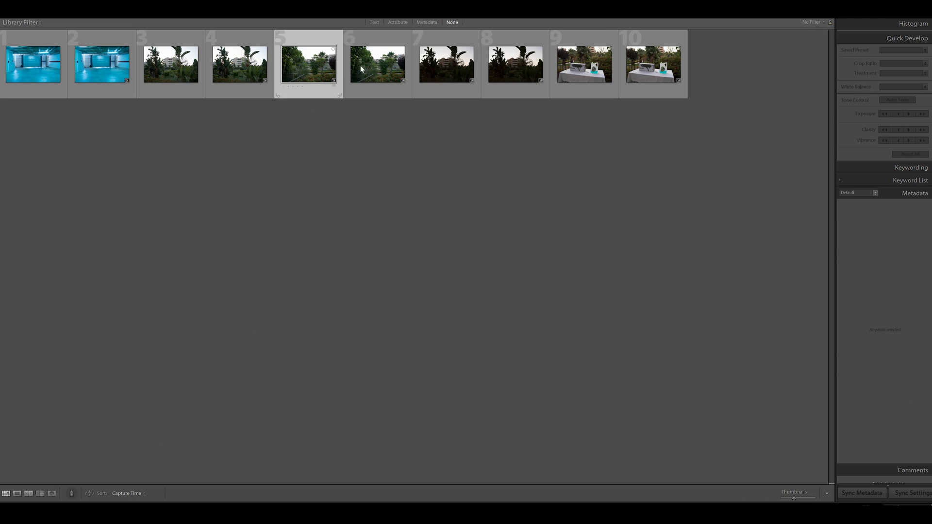
pyautogui.keyDown('shift'); pyautogui.click(378, 65); pyautogui.keyUp('shift')
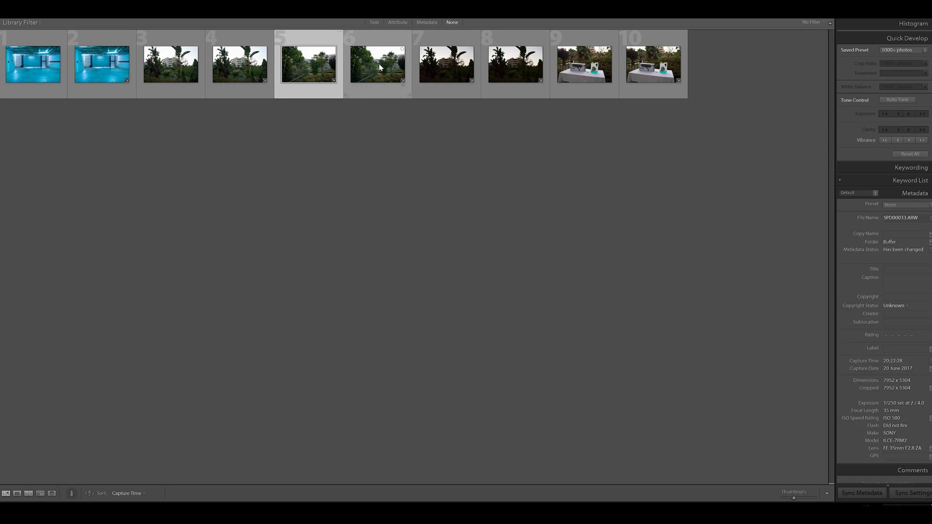
pyautogui.click(29, 493)
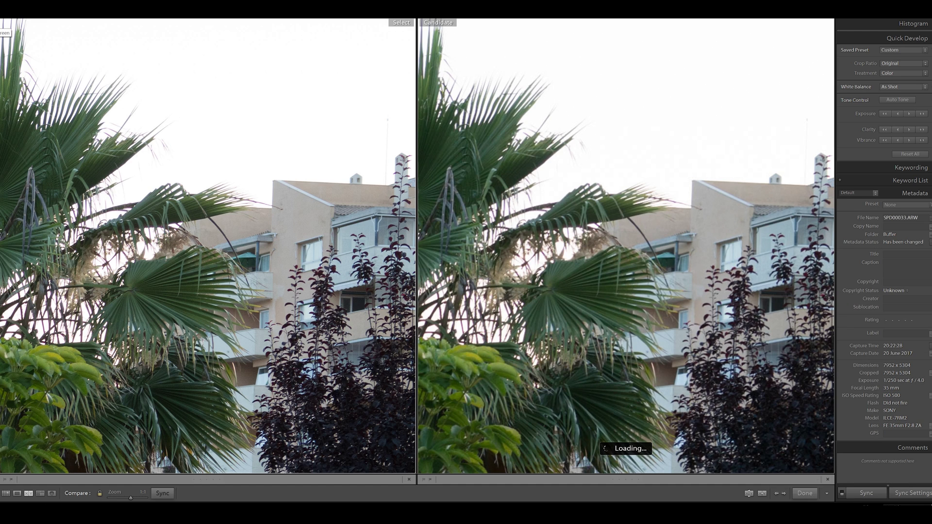
pyautogui.click(294, 427)
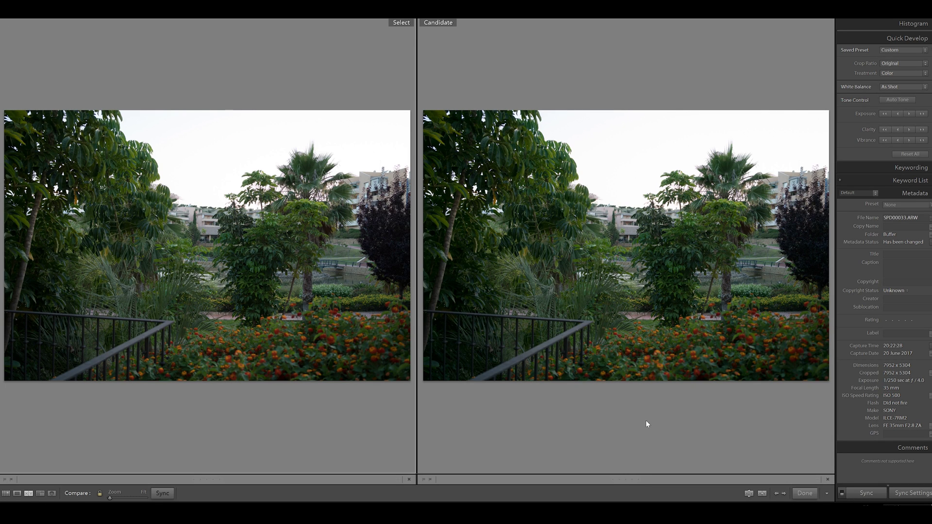
# - Check each pane's ISO details, then zoom both locked panes to 1:1 from the Select photo
pyautogui.click(562, 439)
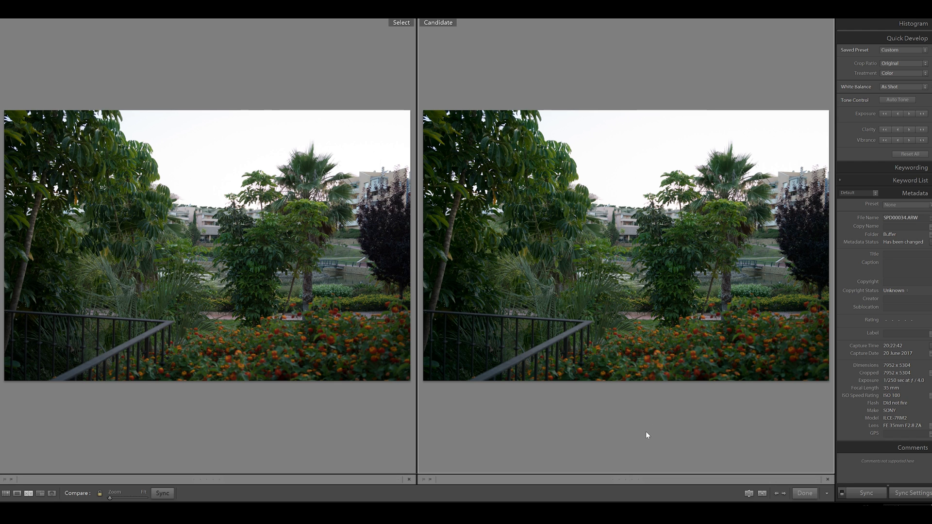
pyautogui.click(366, 440)
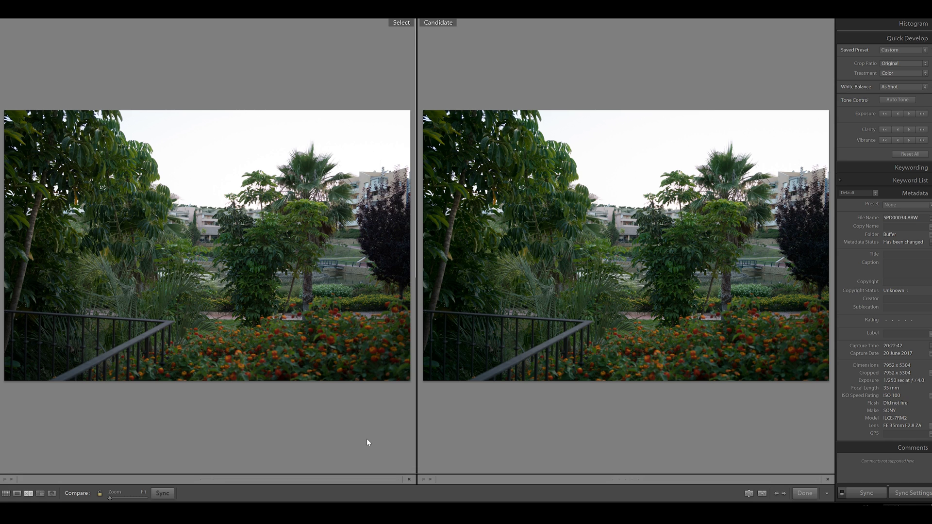
pyautogui.click(556, 422)
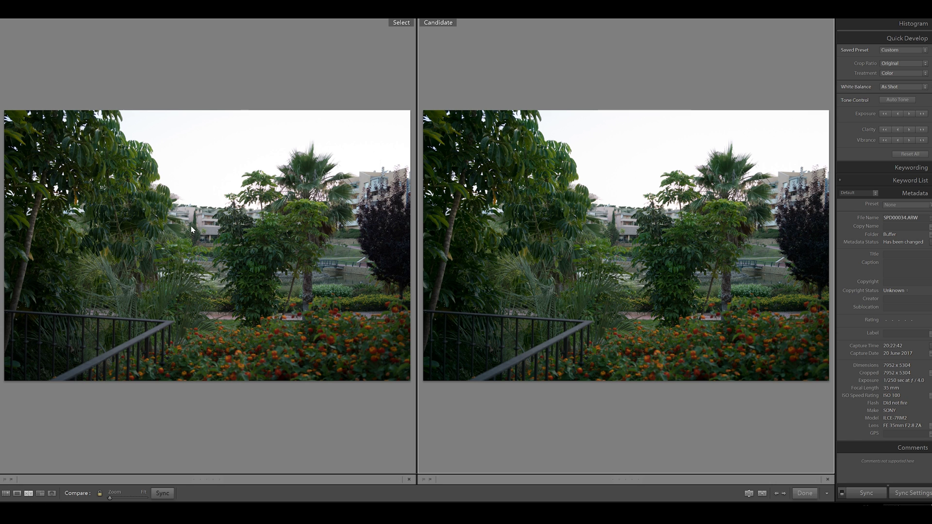
pyautogui.click(206, 227)
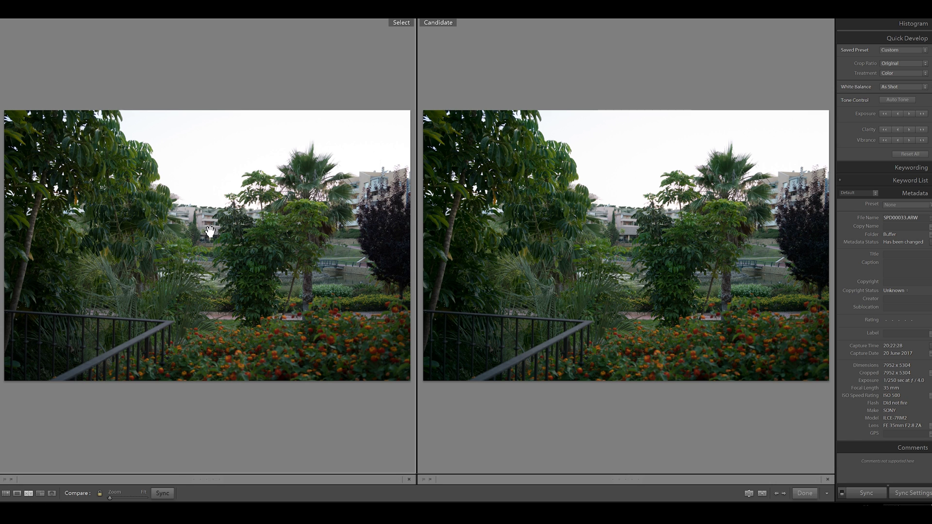
# - Zoom both photos to 1:1, pan across the houses and down to the water, then return to the grid
pyautogui.click(210, 233)
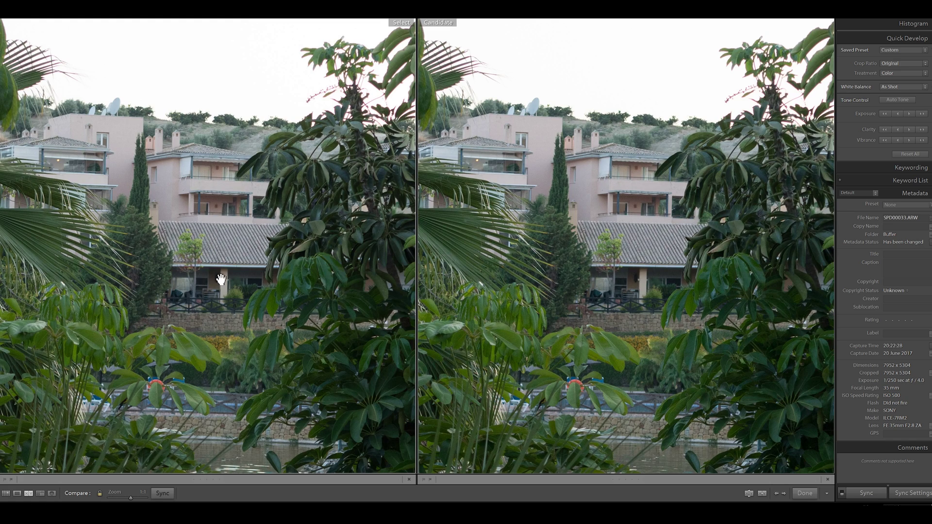
pyautogui.moveTo(206, 309); pyautogui.dragTo(237, 373)
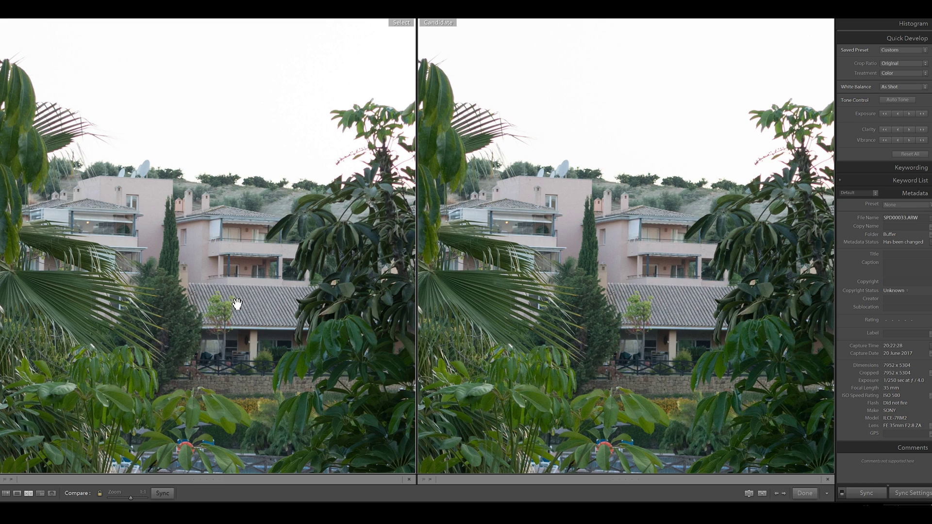
pyautogui.moveTo(238, 304); pyautogui.dragTo(150, 150)
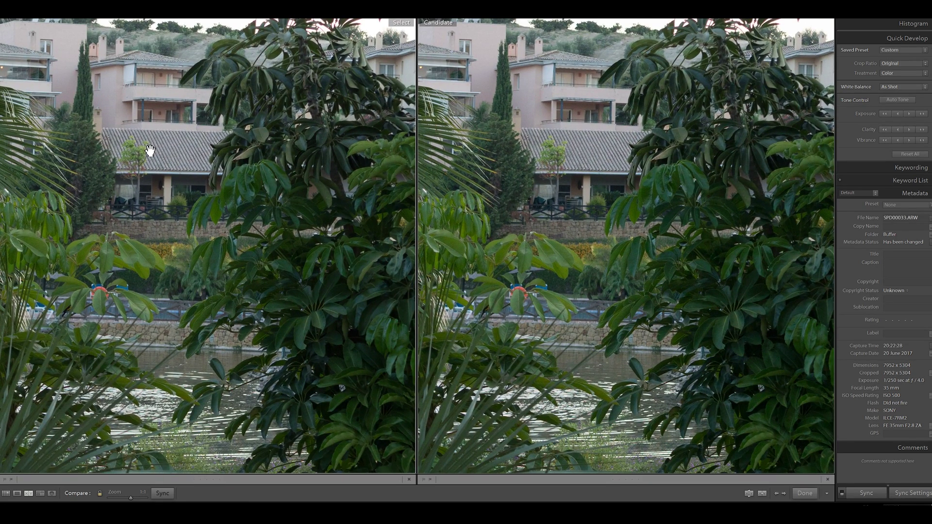
pyautogui.click(7, 494)
# - Deselect photos 5 and 6, then pair photos 7 and 8 in Compare view
pyautogui.click(480, 185)
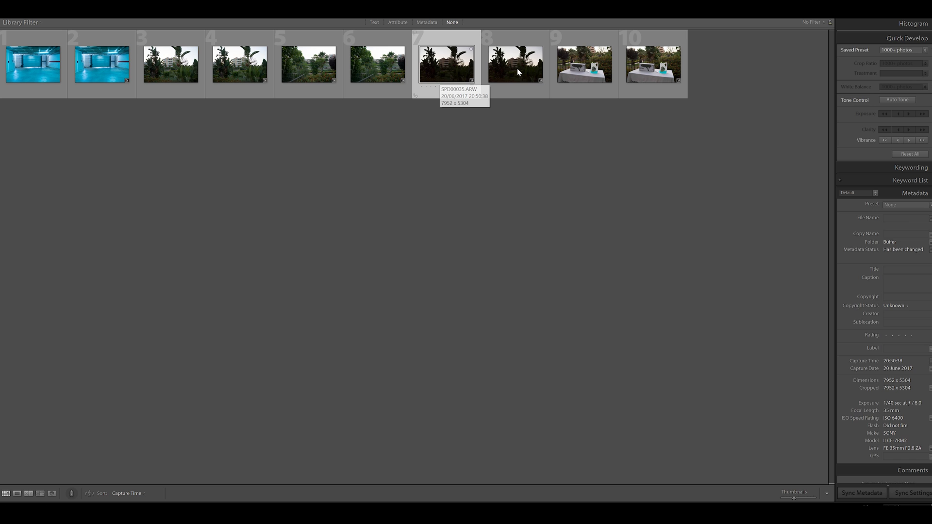
pyautogui.keyDown('shift'); pyautogui.click(507, 95); pyautogui.keyUp('shift')
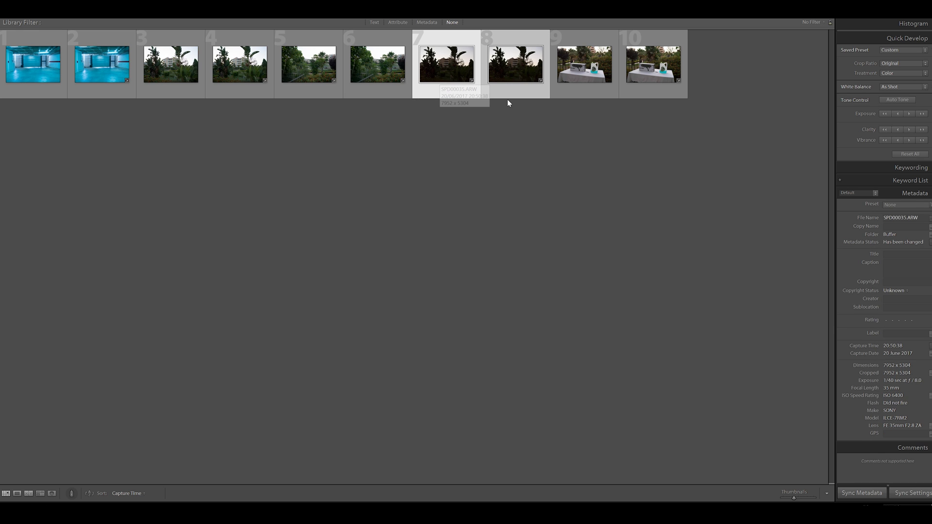
pyautogui.click(29, 494)
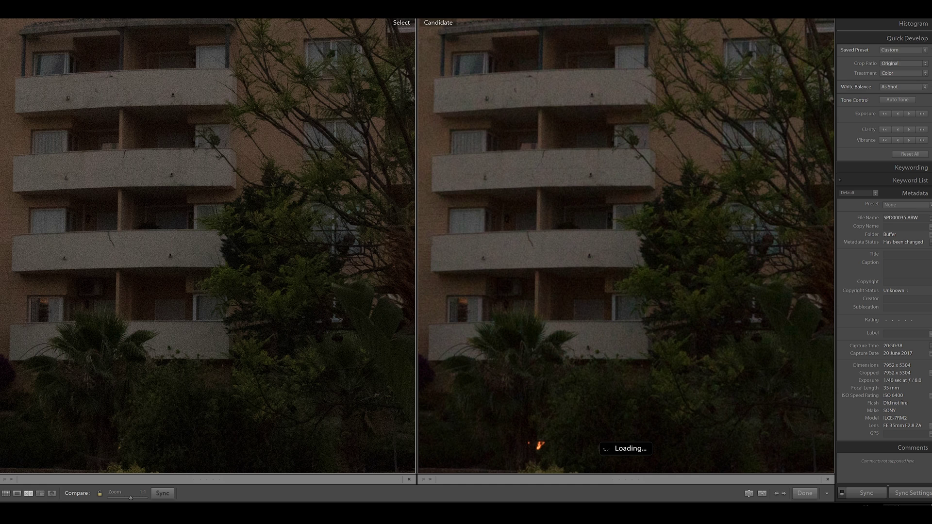
# - Fit both whole photos in their panes and check the candidate and select photos
pyautogui.click(233, 409)
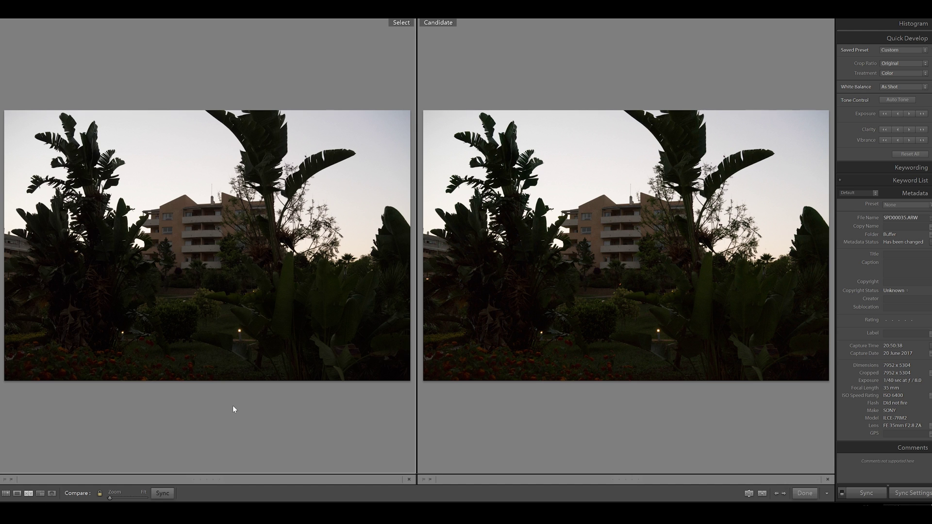
pyautogui.click(518, 413)
pyautogui.click(651, 427)
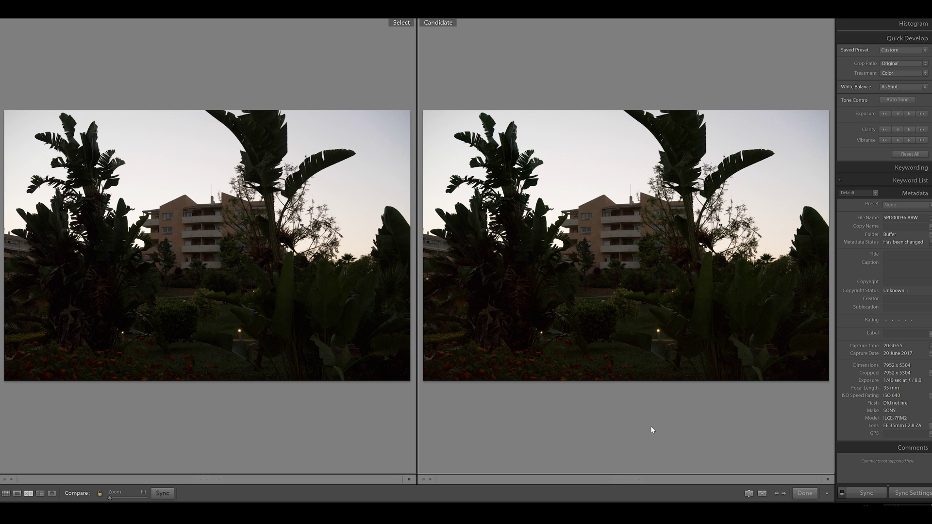
pyautogui.click(318, 430)
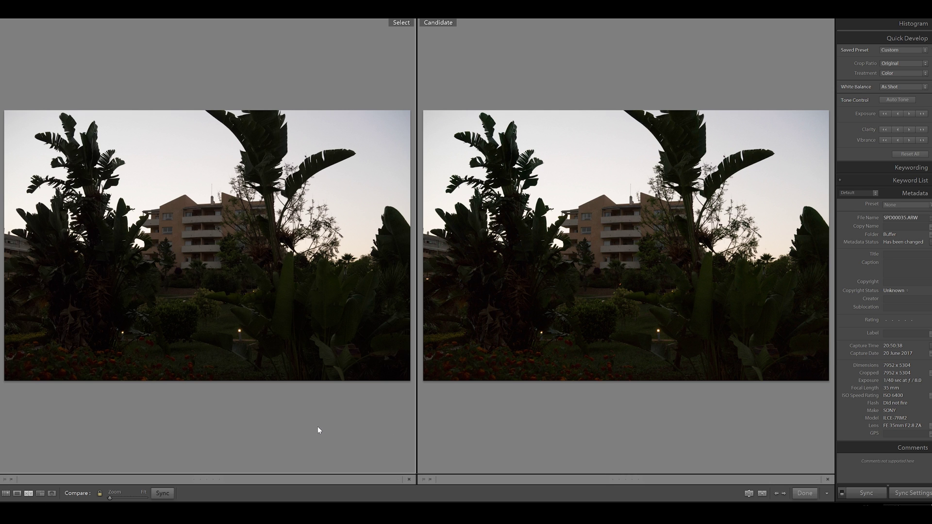
# - Zoom both to 1:1 and pan across the balconies, roof, trees and lower balconies
pyautogui.click(190, 231)
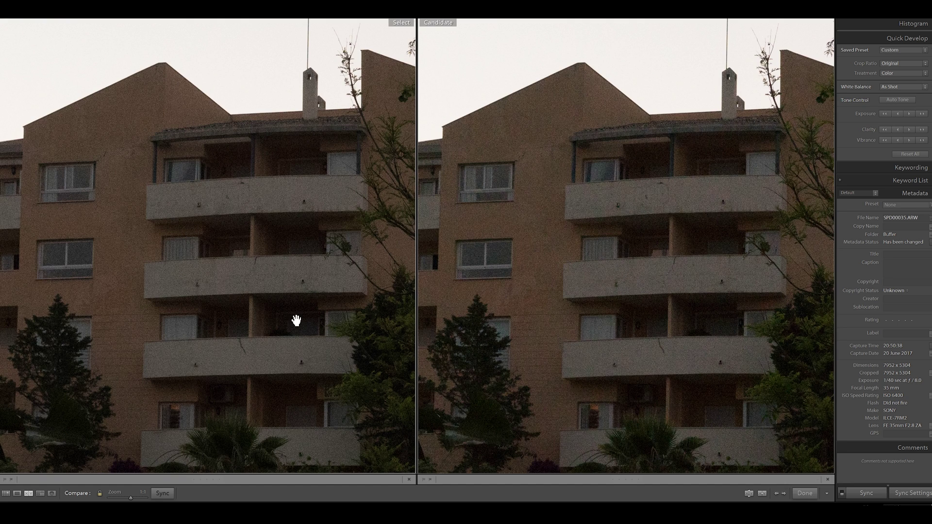
pyautogui.moveTo(296, 320); pyautogui.dragTo(285, 300)
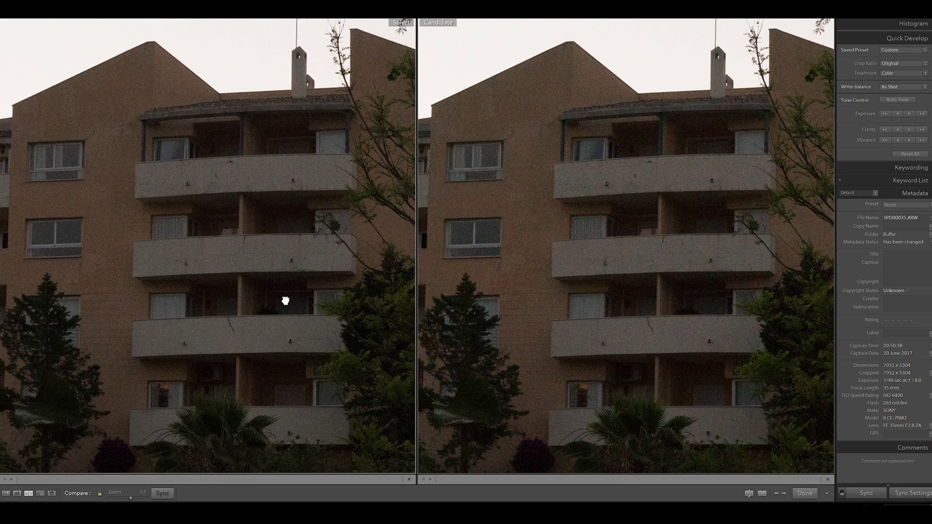
pyautogui.moveTo(286, 300); pyautogui.dragTo(354, 293)
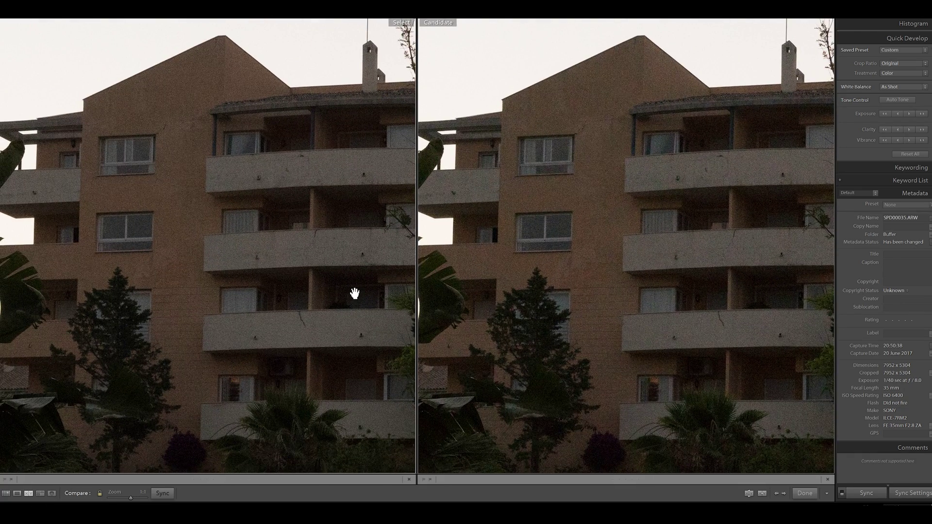
pyautogui.moveTo(326, 347); pyautogui.dragTo(208, 290)
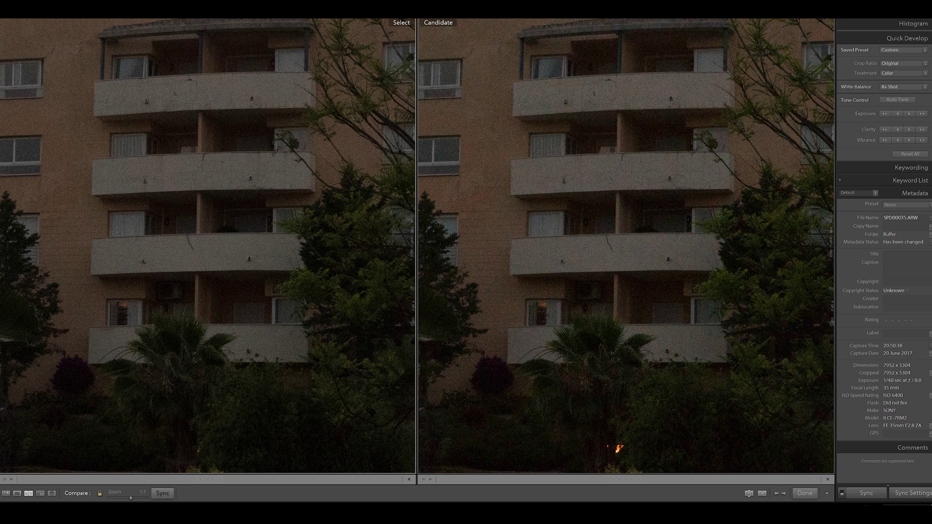
# - Return to the grid and pair photos 9 and 10 in Compare view
pyautogui.click(6, 494)
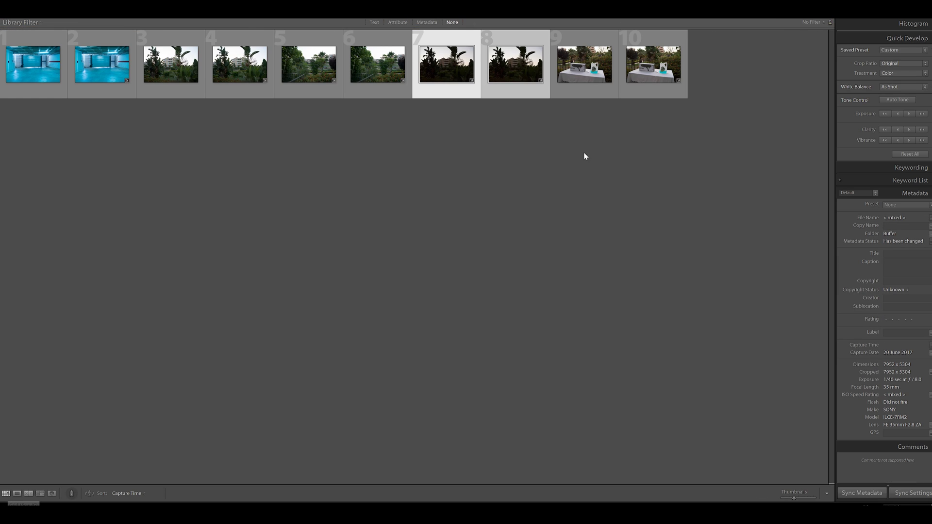
pyautogui.click(574, 60)
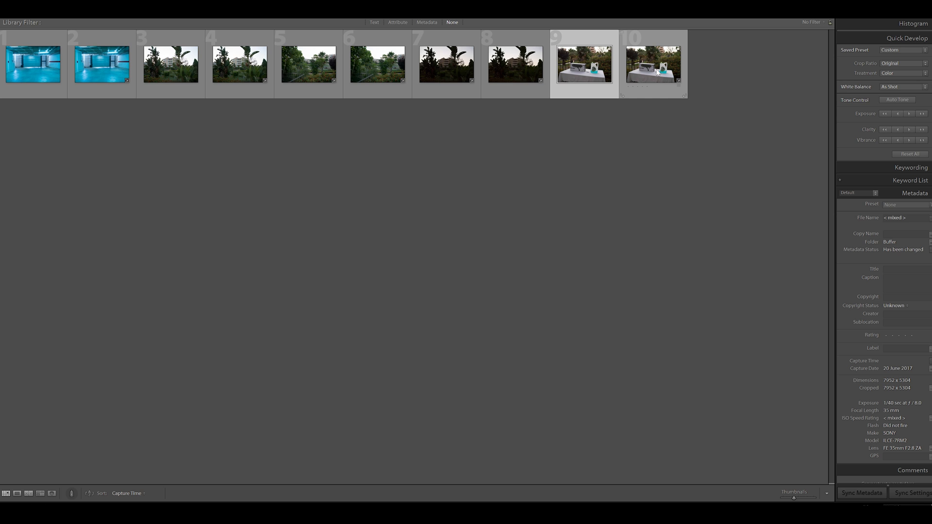
pyautogui.keyDown('shift'); pyautogui.click(657, 72); pyautogui.keyUp('shift')
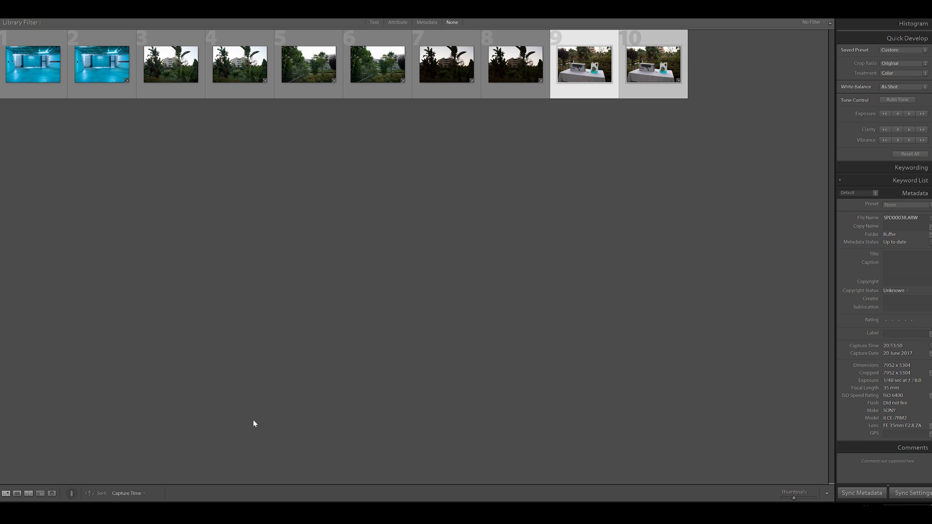
pyautogui.click(28, 493)
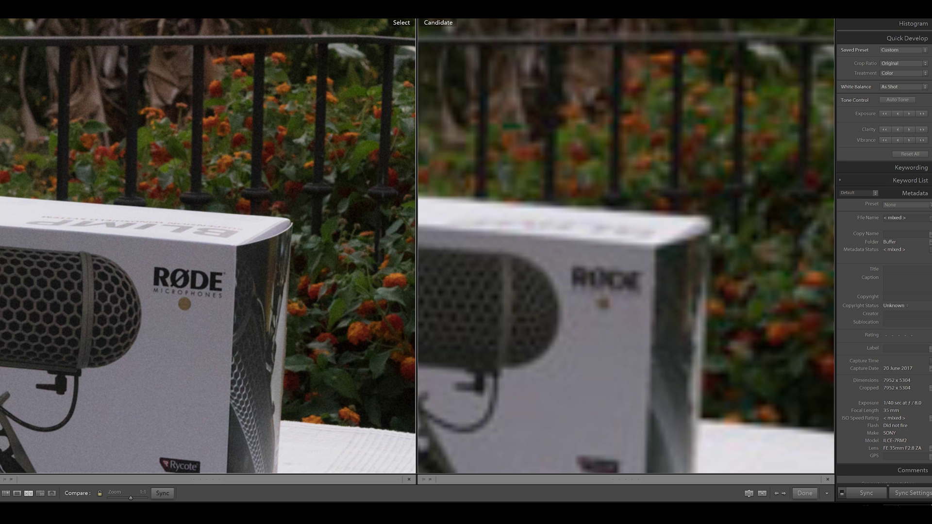
# - Zoom both photos out to fit and check the Candidate and Select photos
pyautogui.hotkey('ctrl', '-')
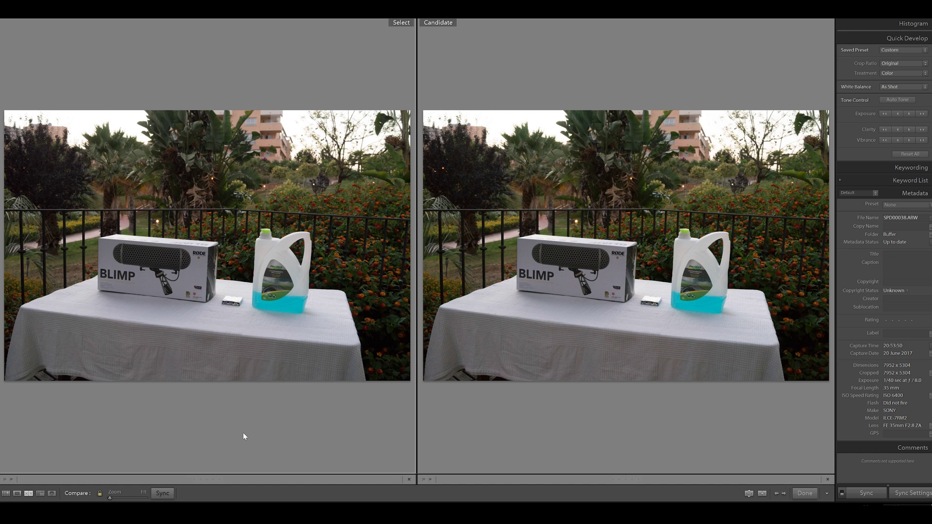
pyautogui.click(524, 425)
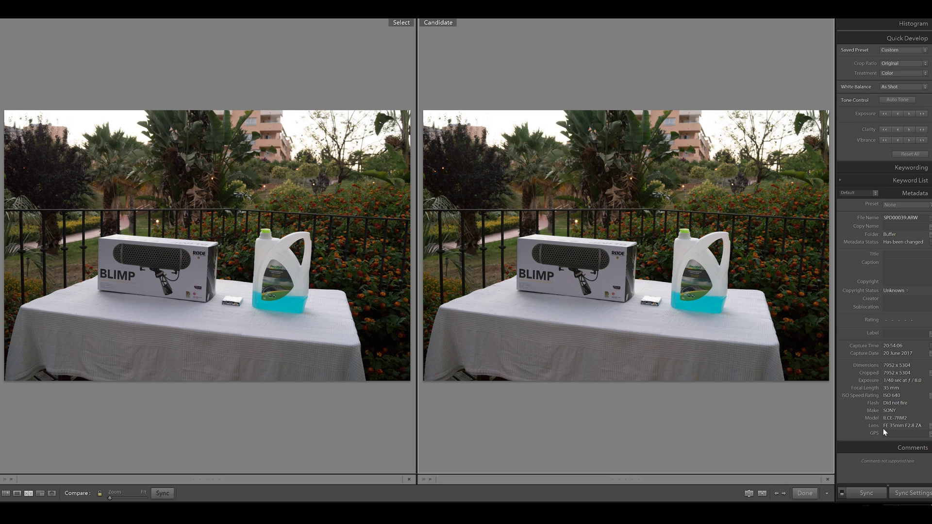
pyautogui.click(299, 441)
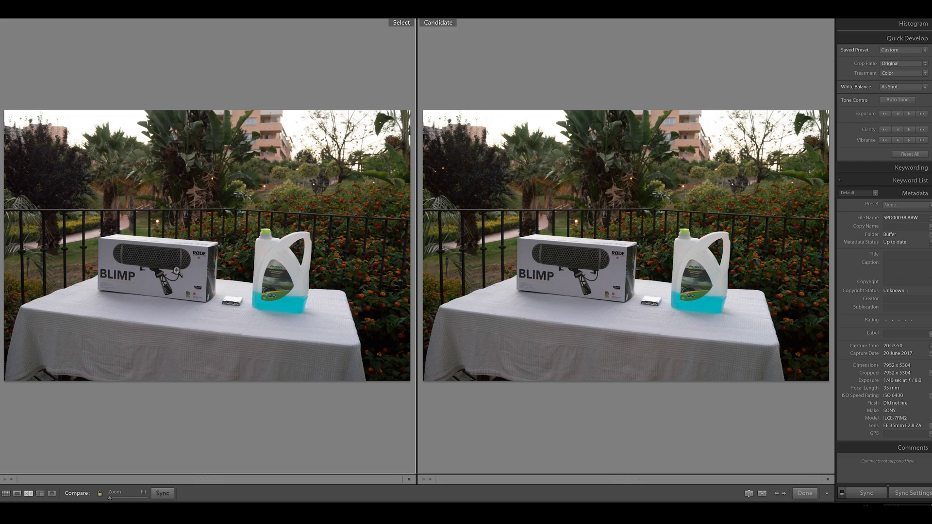
# - Zoom both photos to 1:1 and pan over the BLIMP box to the RØDE side and Rycote logo
pyautogui.click(427, 381)
pyautogui.moveTo(379, 389); pyautogui.dragTo(125, 235)
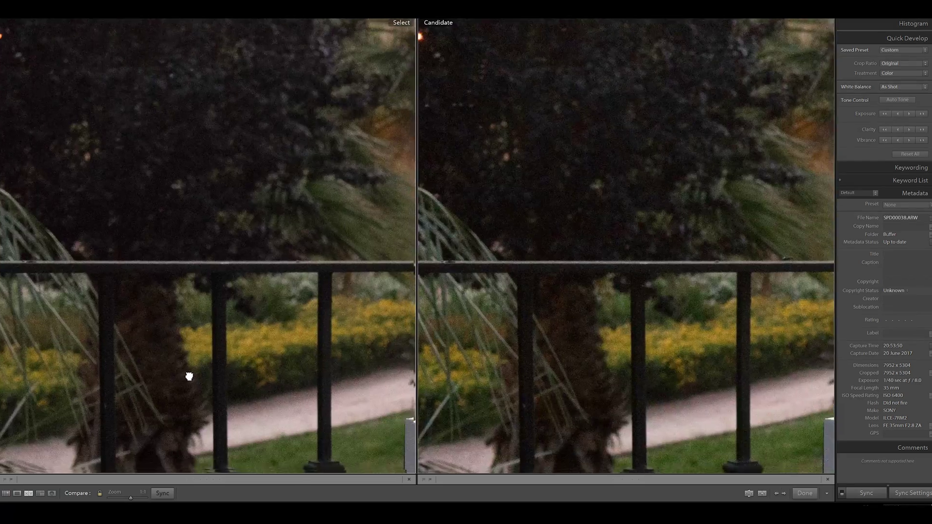
pyautogui.moveTo(189, 377); pyautogui.dragTo(167, 118)
pyautogui.moveTo(106, 243); pyautogui.dragTo(0, 245)
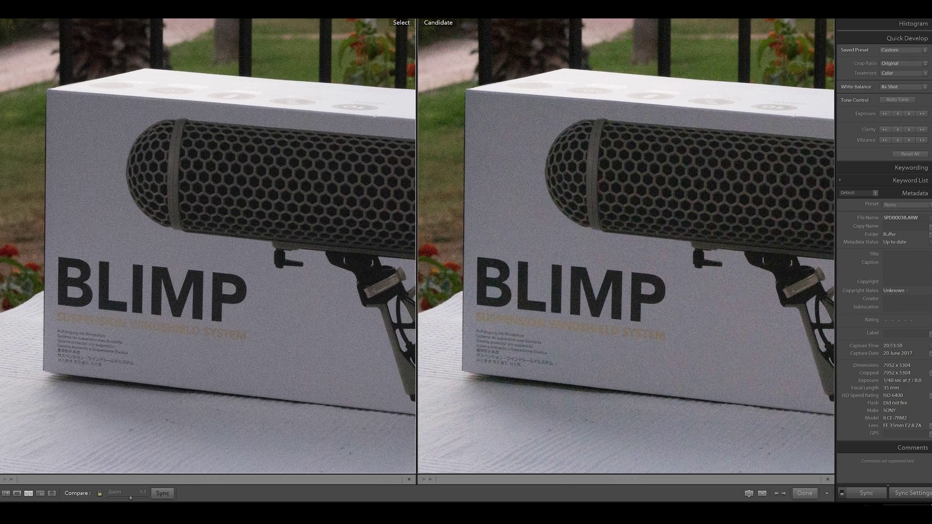
pyautogui.moveTo(231, 372); pyautogui.dragTo(219, 353)
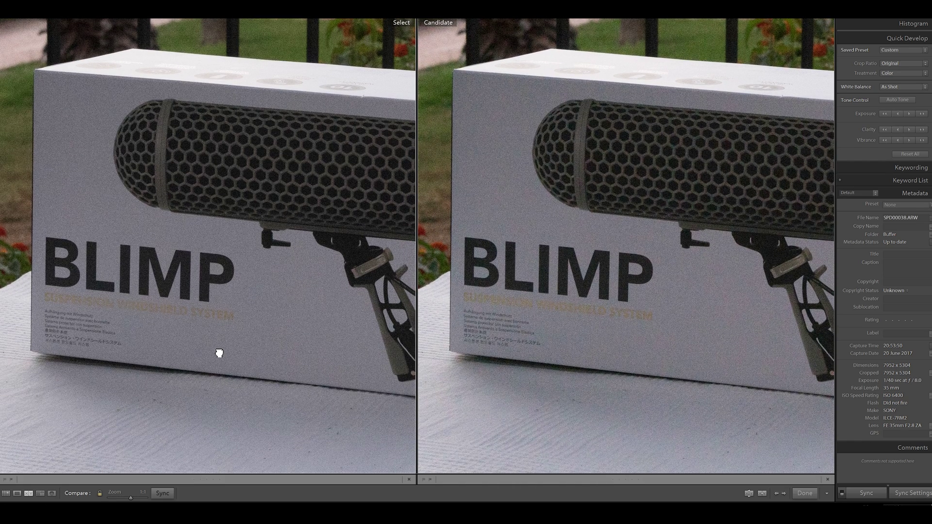
pyautogui.moveTo(220, 354)
pyautogui.mouseDown()
pyautogui.moveTo(212, 338)
pyautogui.moveTo(229, 352)
pyautogui.mouseUp()
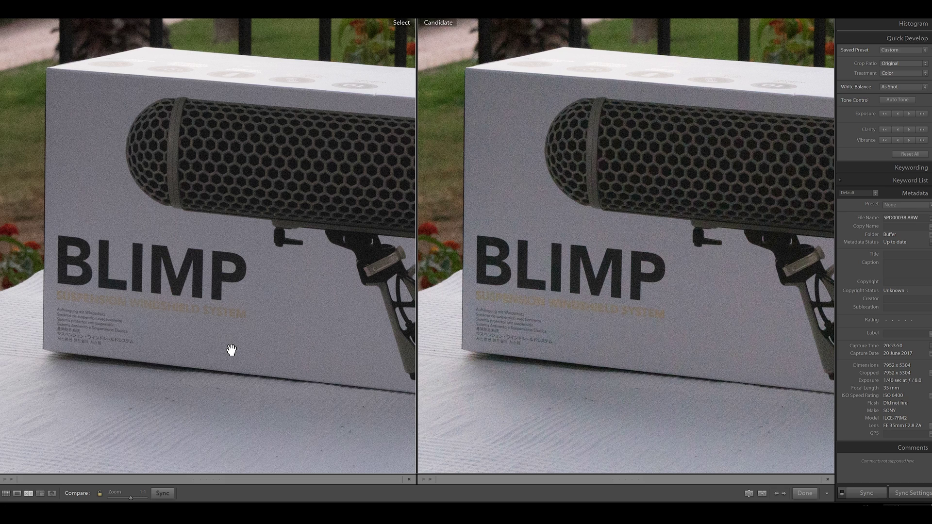
pyautogui.moveTo(231, 349); pyautogui.dragTo(235, 380)
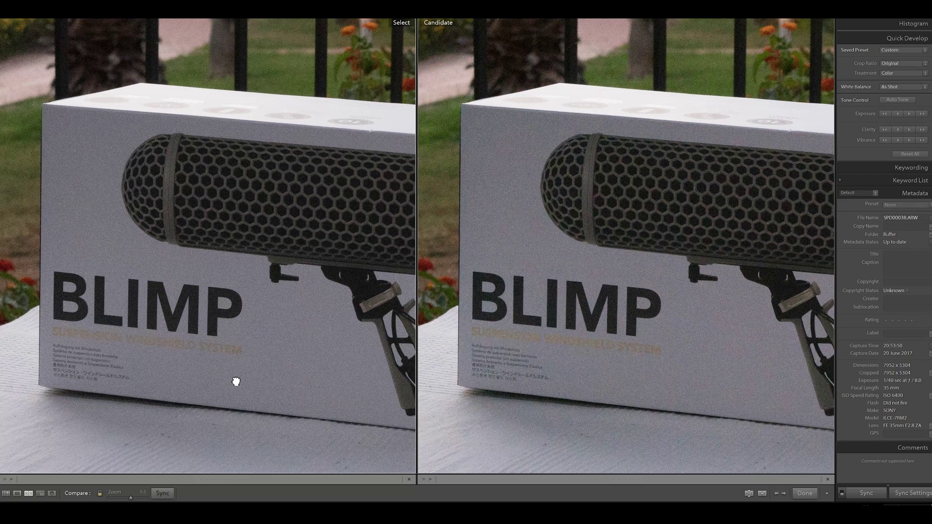
pyautogui.moveTo(267, 409); pyautogui.dragTo(146, 341)
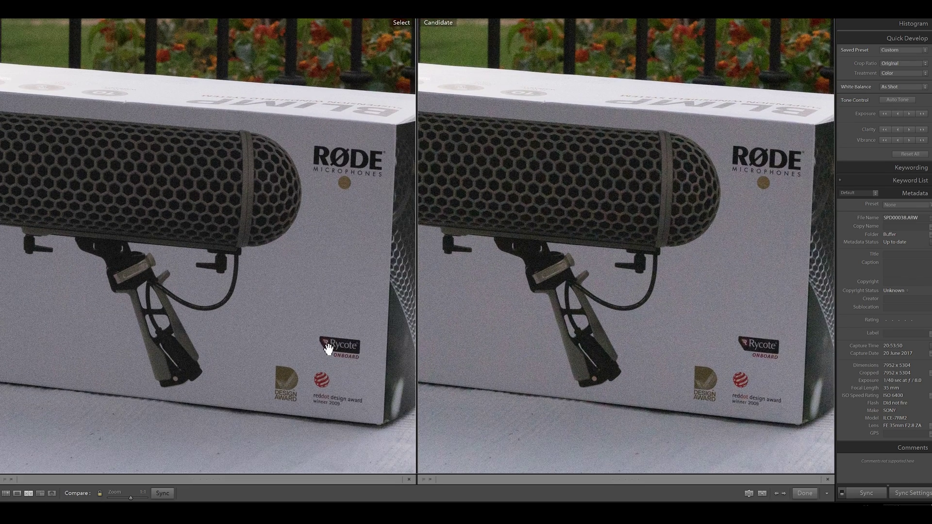
pyautogui.moveTo(327, 353); pyautogui.dragTo(292, 347)
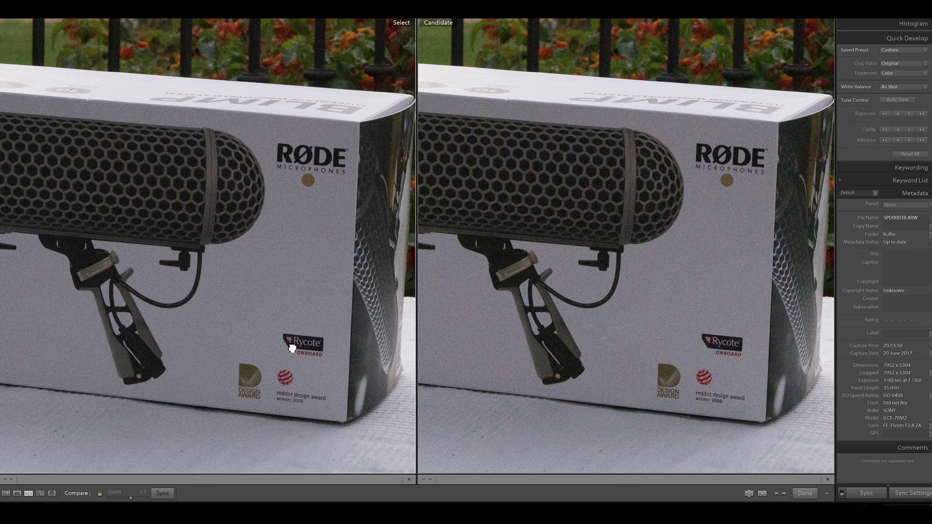
pyautogui.moveTo(292, 348); pyautogui.dragTo(192, 366)
# - Pan to the 5L FeuVert bottle and frame its label and cap
pyautogui.moveTo(354, 387); pyautogui.dragTo(201, 317)
pyautogui.moveTo(343, 383); pyautogui.dragTo(98, 387)
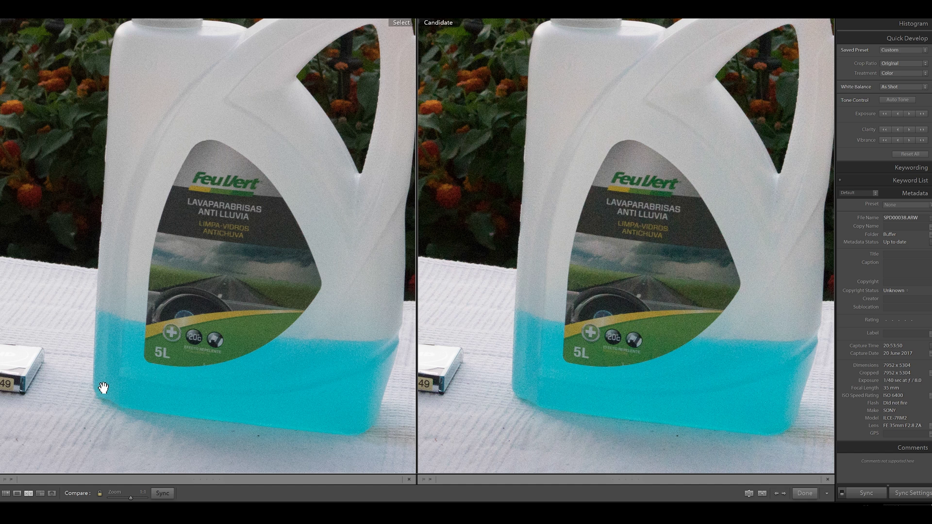
pyautogui.moveTo(250, 327); pyautogui.dragTo(226, 376)
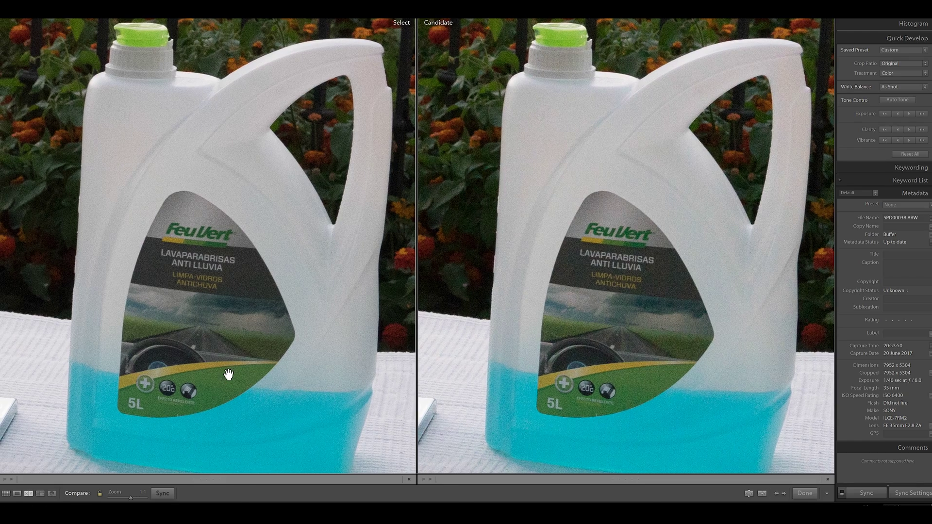
pyautogui.moveTo(235, 316); pyautogui.dragTo(300, 390)
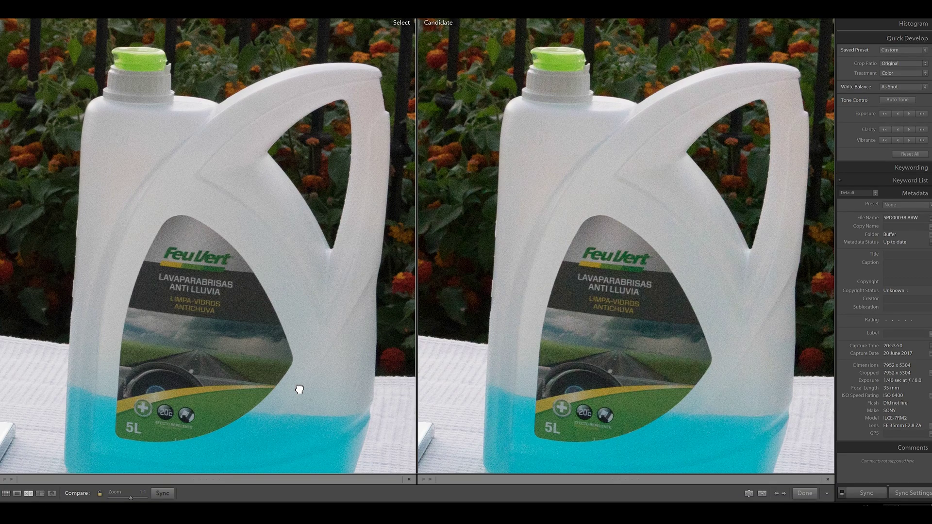
pyautogui.moveTo(299, 389); pyautogui.dragTo(261, 343)
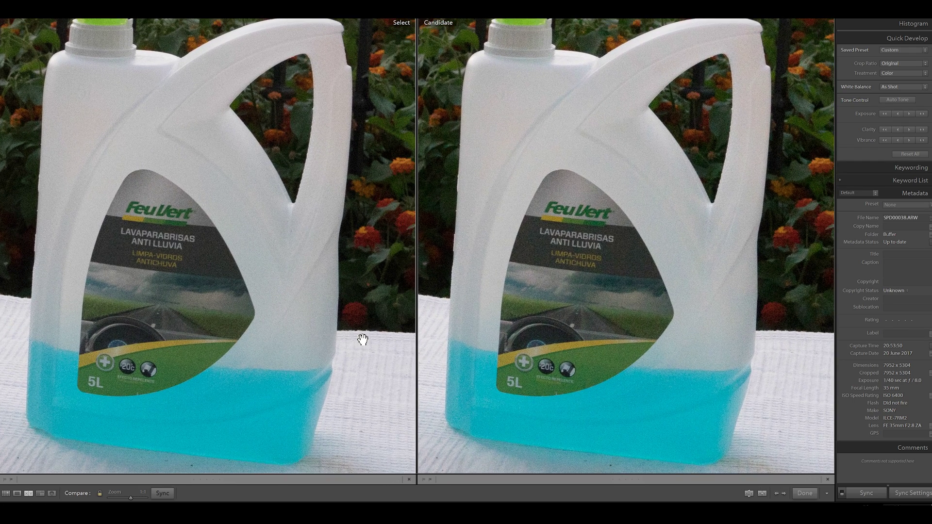
# - Load the ISO 640 photo as candidate, increase its exposure, and pan to the tablecloth beside the bottle
pyautogui.press('Right')
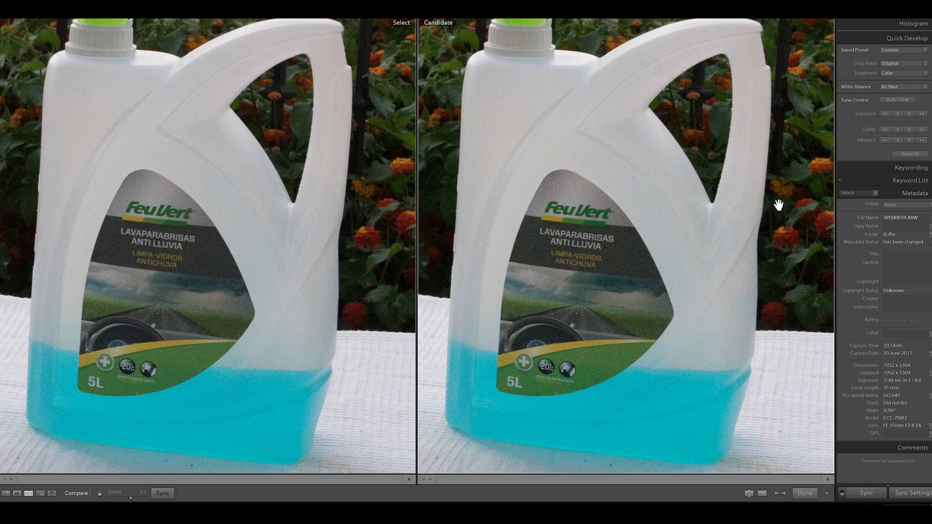
pyautogui.click(910, 114)
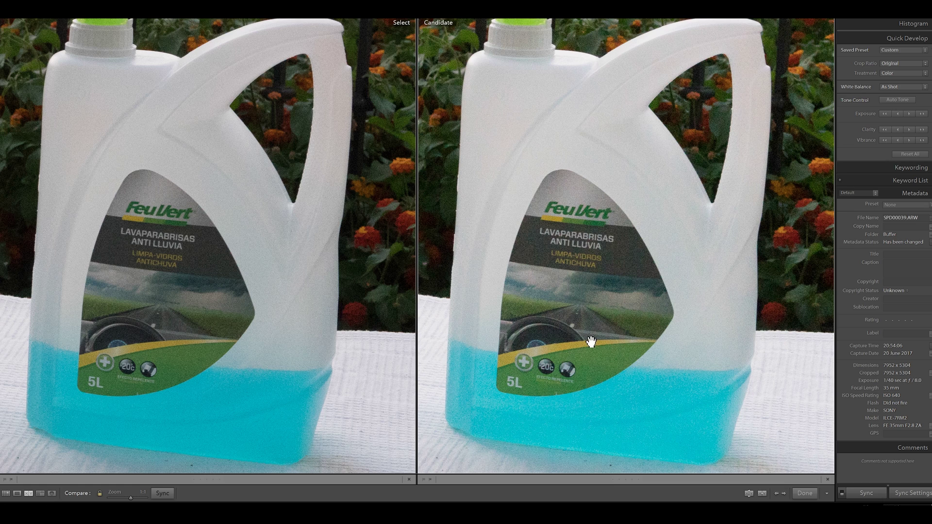
pyautogui.moveTo(587, 345)
pyautogui.mouseDown()
pyautogui.moveTo(559, 364)
pyautogui.moveTo(599, 360)
pyautogui.moveTo(602, 335)
pyautogui.mouseUp()
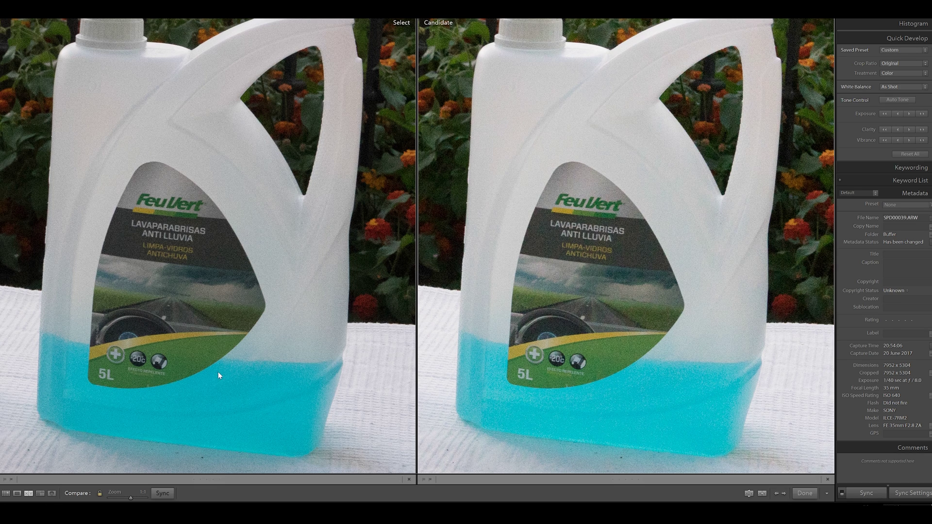
pyautogui.moveTo(218, 371); pyautogui.dragTo(201, 235)
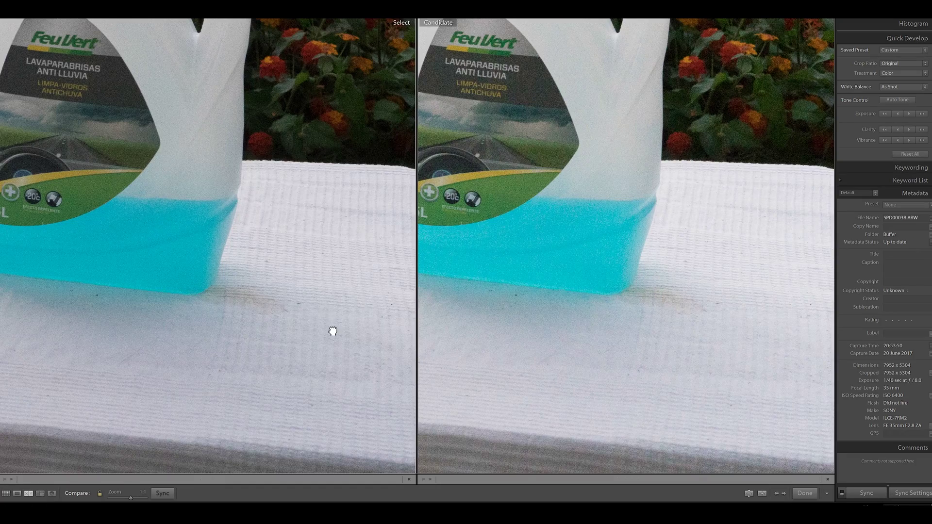
# - Pan both 1:1 views past the Rode box and HOYA filter to the BLIMP lettering and garden
pyautogui.hscroll(-5, 333, 331)
pyautogui.scroll(3, 333, 331)
pyautogui.moveTo(162, 307); pyautogui.dragTo(318, 368)
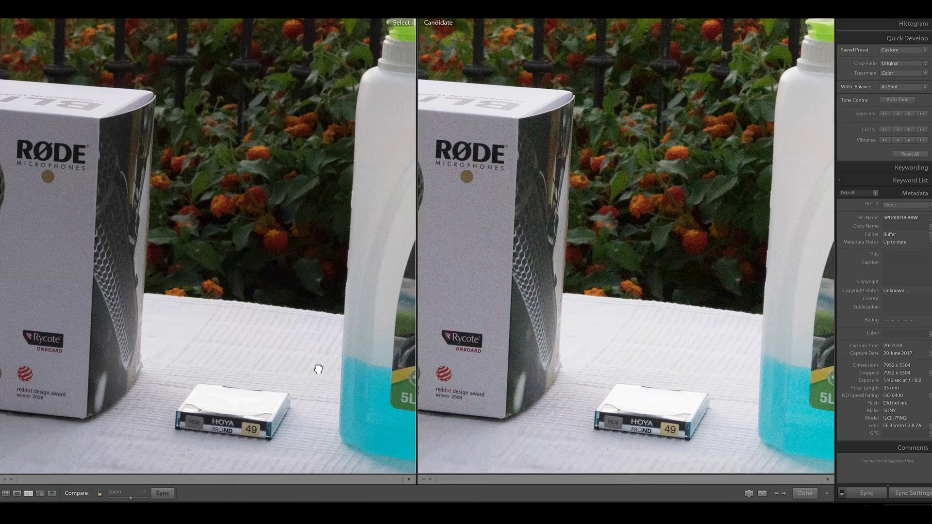
pyautogui.moveTo(152, 343); pyautogui.dragTo(216, 351)
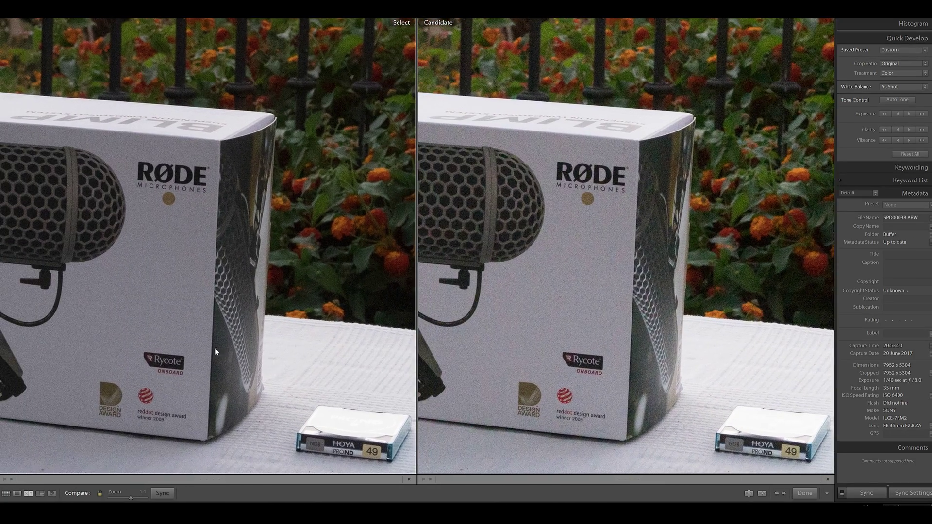
pyautogui.hscroll(-10, 284, 369)
pyautogui.scroll(5, 284, 369)
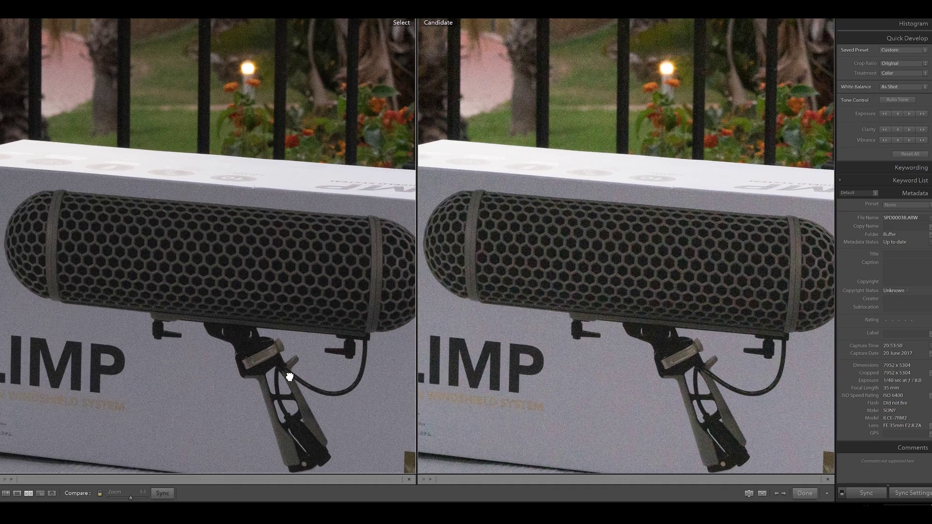
pyautogui.moveTo(164, 356); pyautogui.dragTo(236, 302)
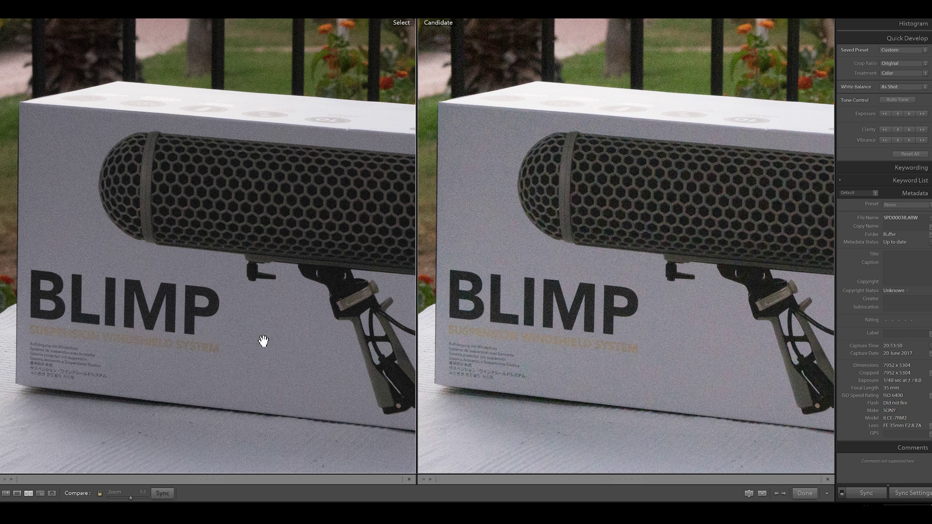
pyautogui.moveTo(279, 350); pyautogui.dragTo(241, 302)
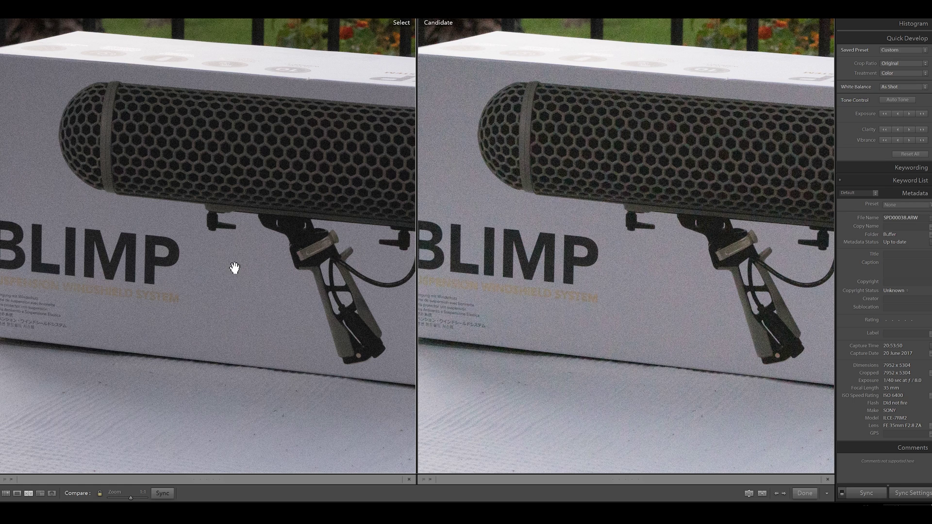
pyautogui.moveTo(233, 267); pyautogui.dragTo(276, 383)
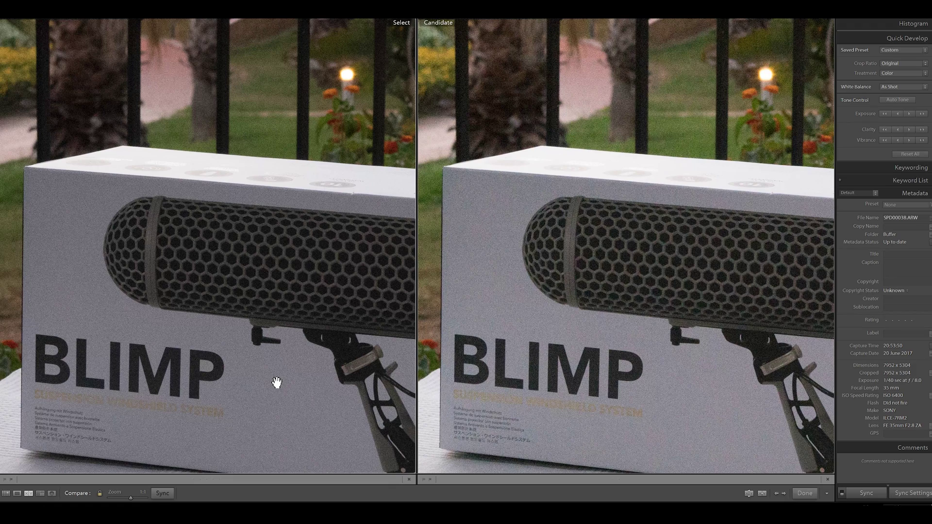